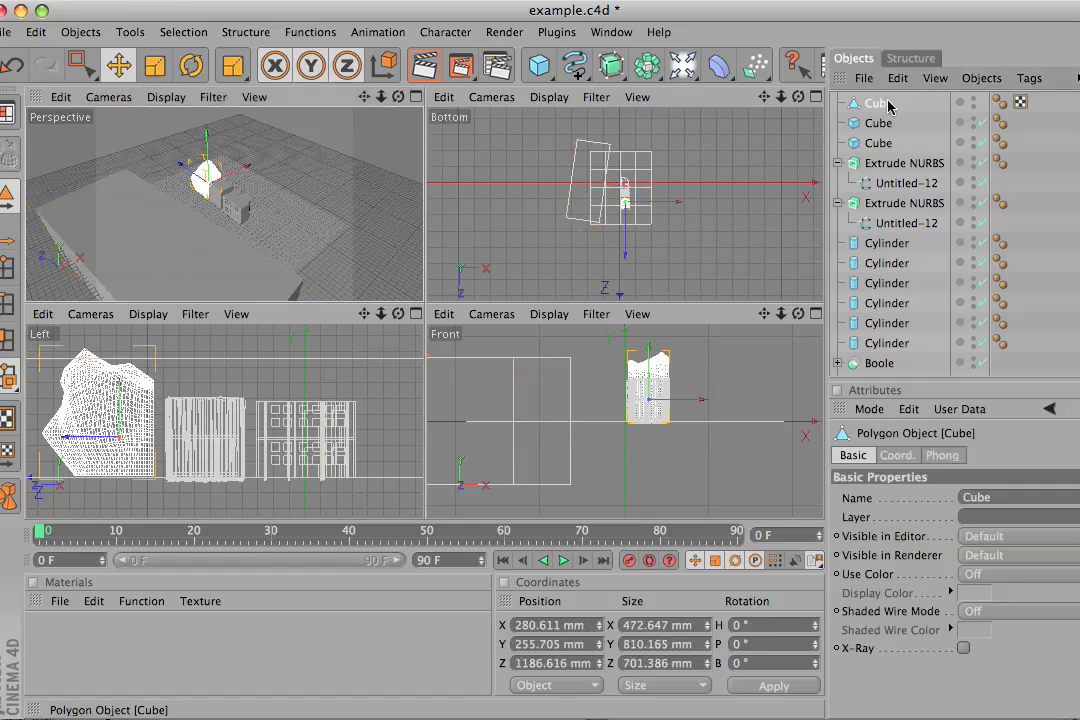
# Group all the model objects from the first Cube through the lower polygon Cube, leaving out the large Cube and the Plane
pyautogui.scroll(-3, 892, 204)
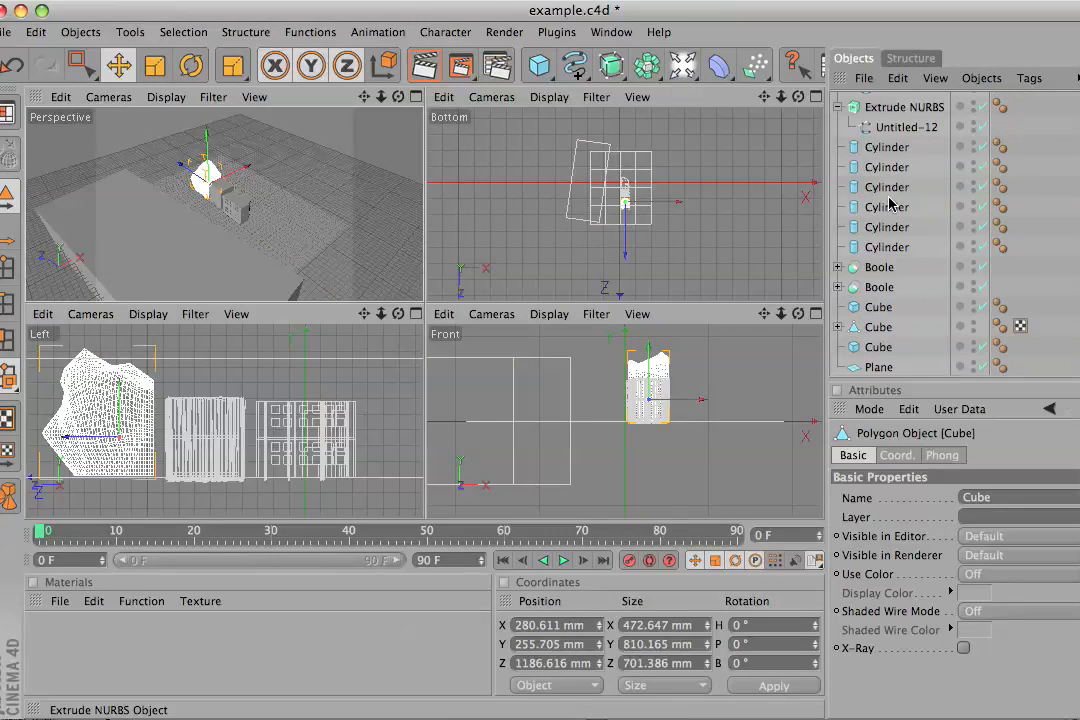
pyautogui.keyDown('shift'); pyautogui.click(882, 327); pyautogui.keyUp('shift')
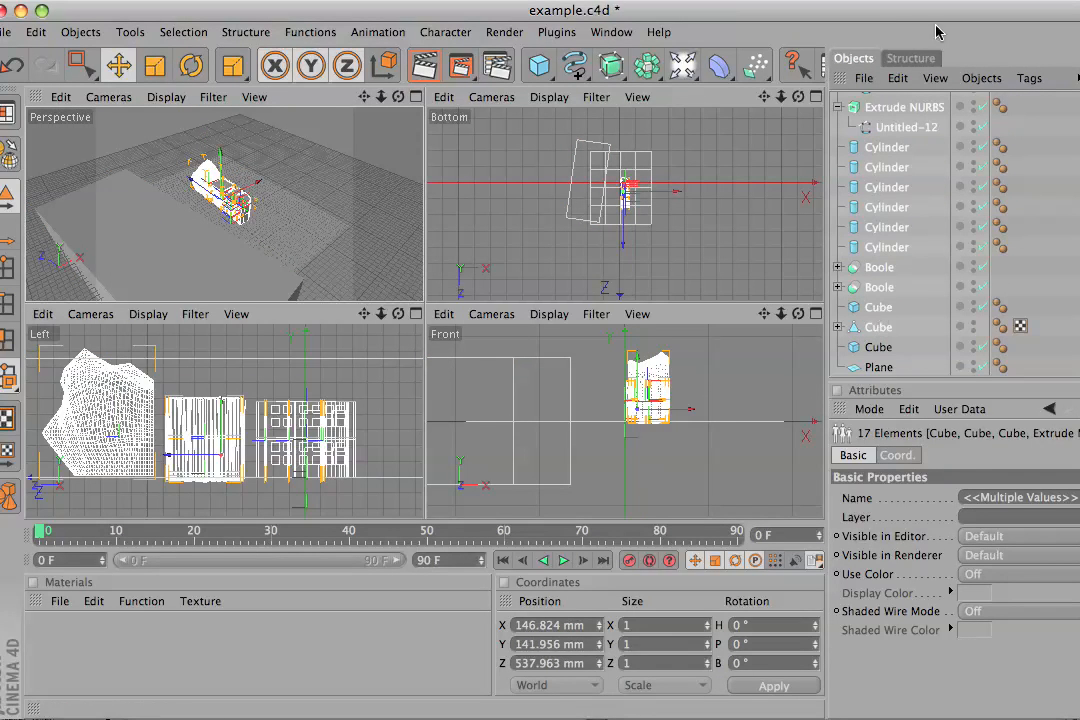
pyautogui.click(983, 78)
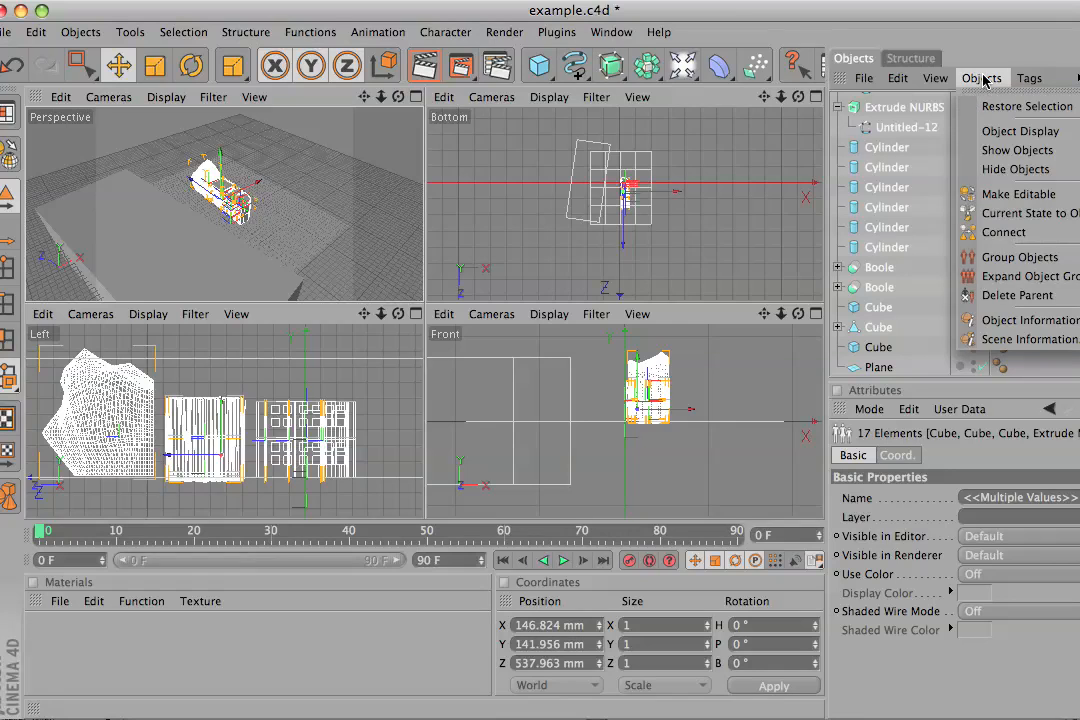
pyautogui.click(1006, 262)
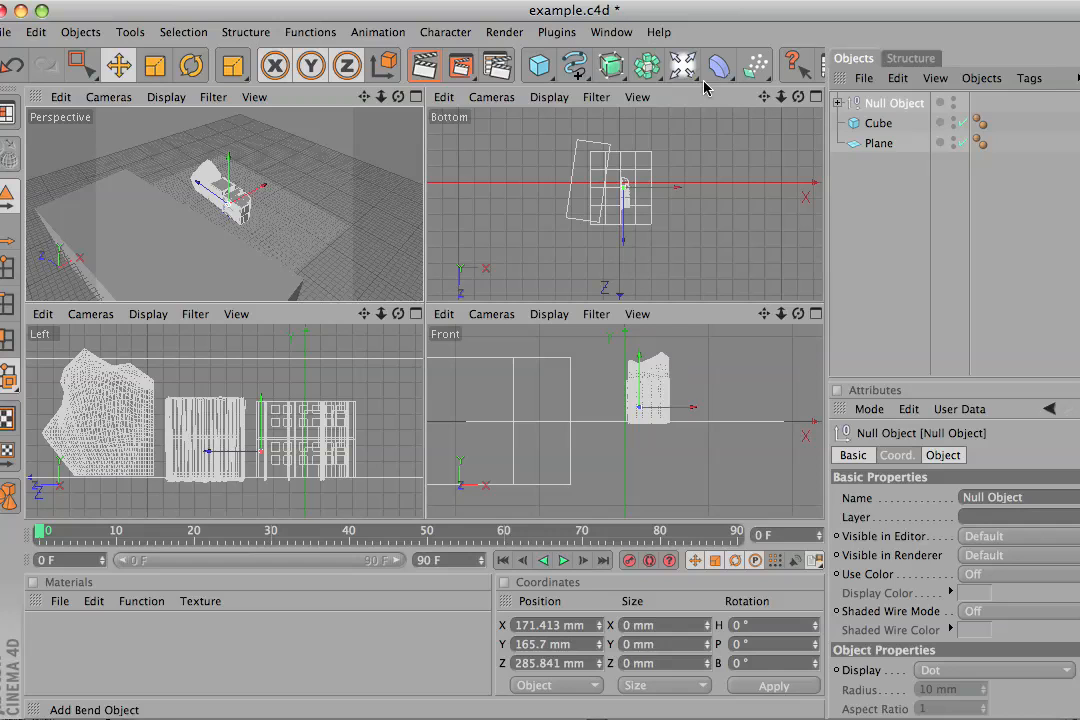
# Add a Boole object and nest the Null Object in it as the first child, followed by the large Cube
pyautogui.click(634, 72)
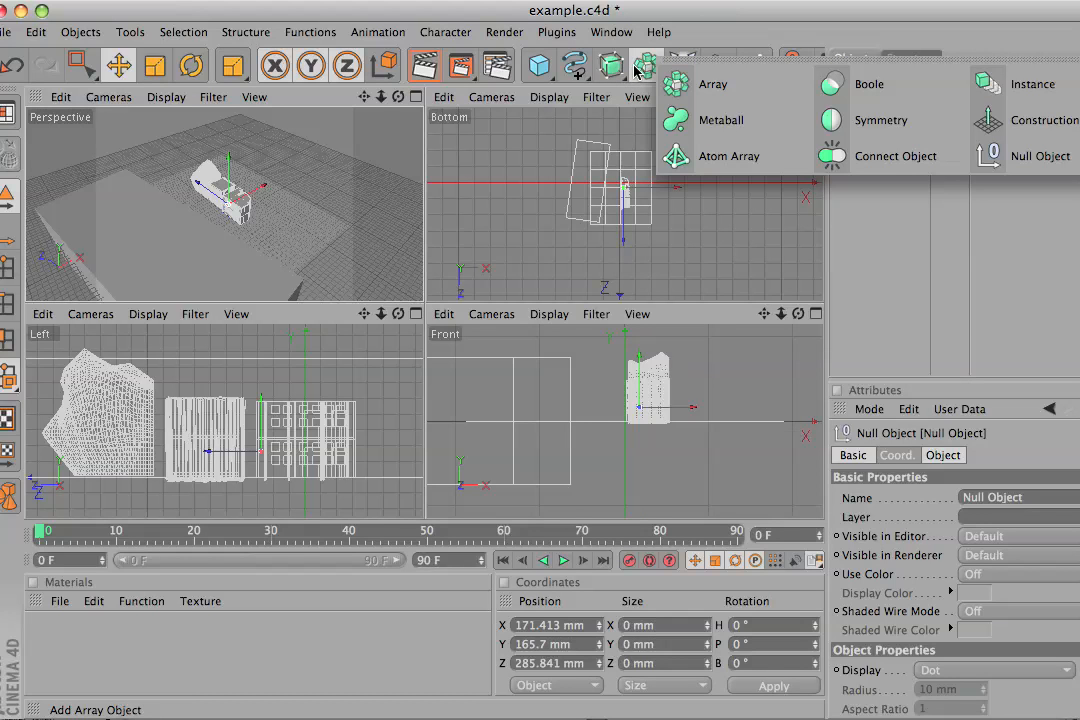
pyautogui.click(834, 91)
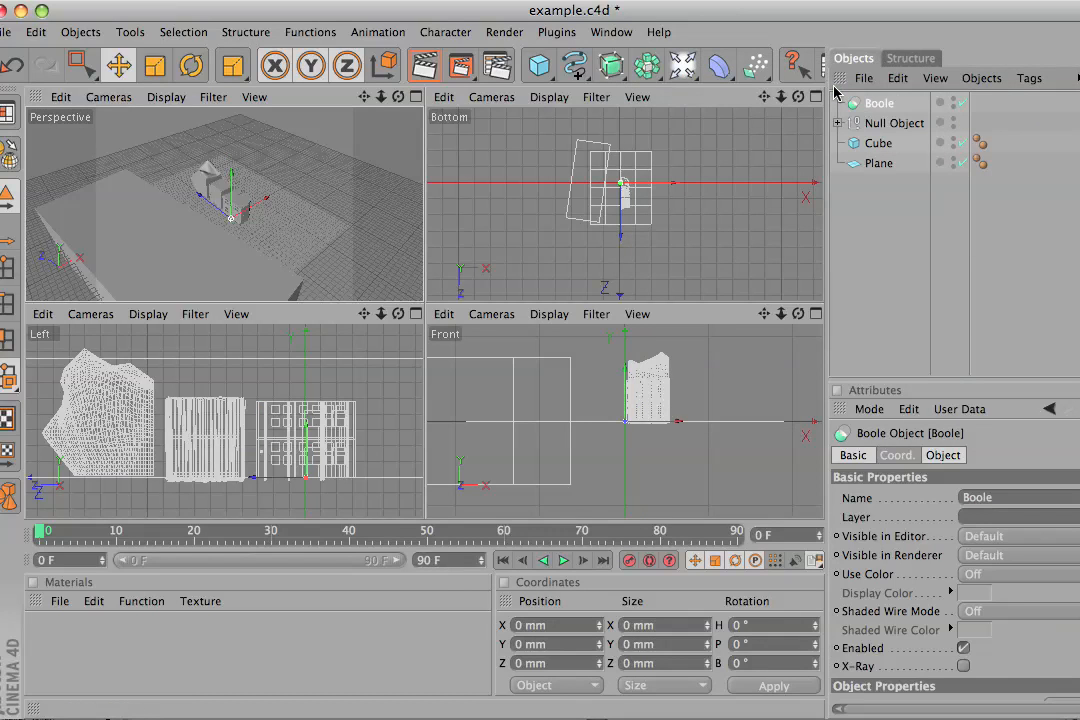
pyautogui.click(879, 144)
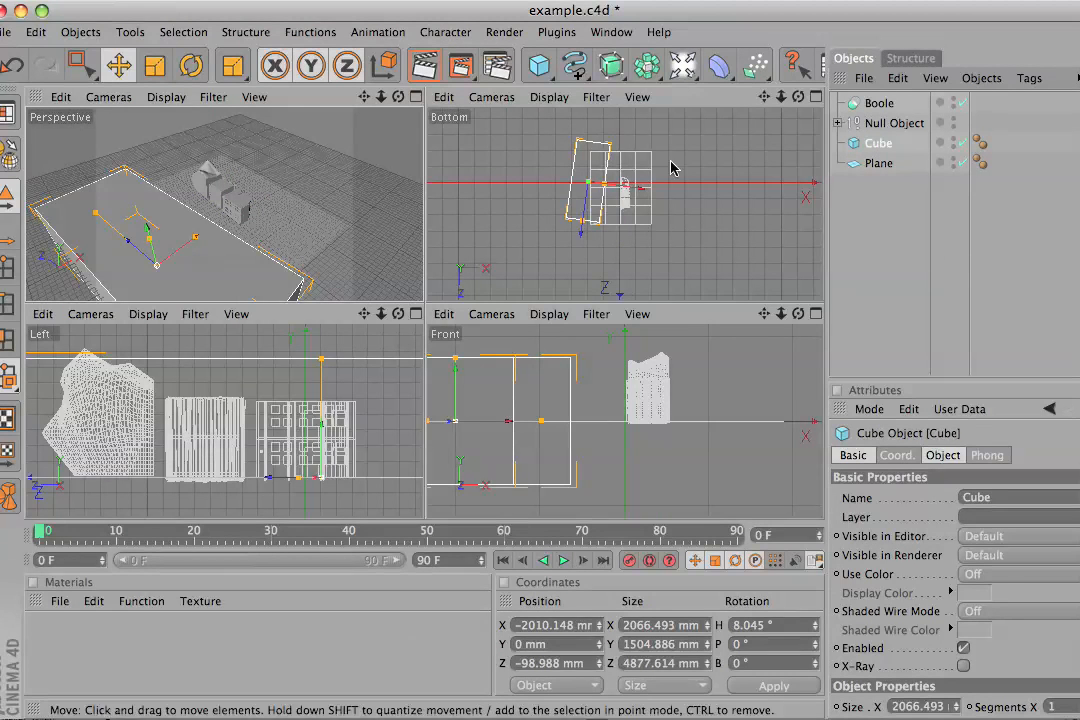
pyautogui.moveTo(868, 146); pyautogui.dragTo(879, 107)
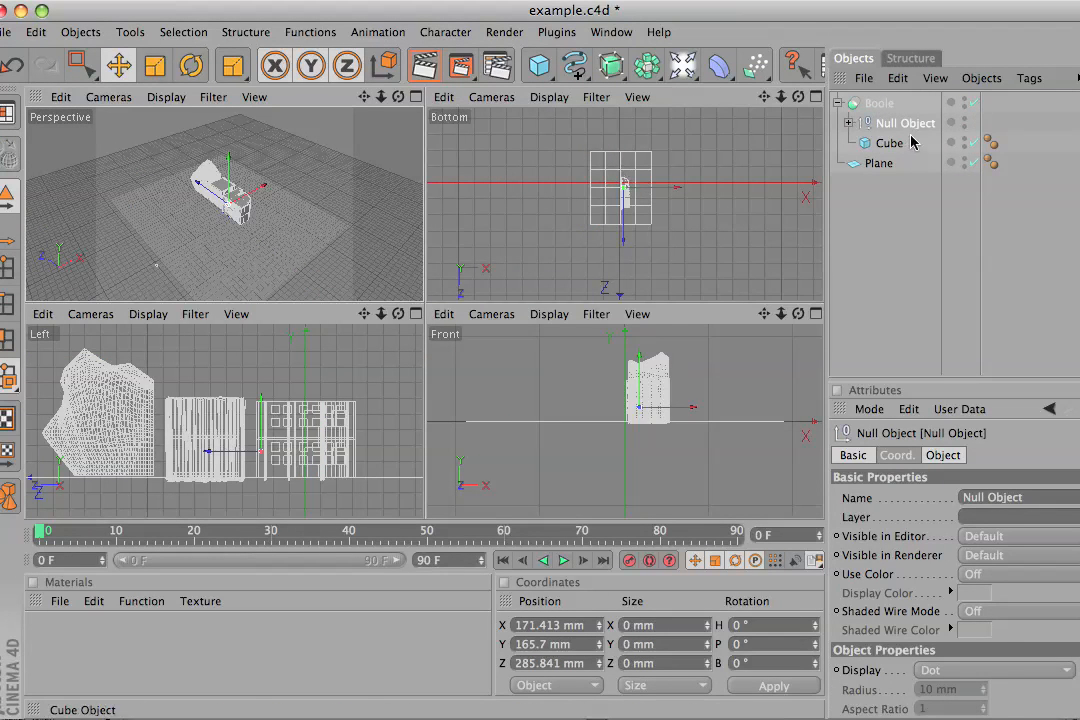
# Move the Boole's cutting Cube along its X axis into the model to about X -740 mm, then deselect it and collapse the Boole
pyautogui.click(898, 146)
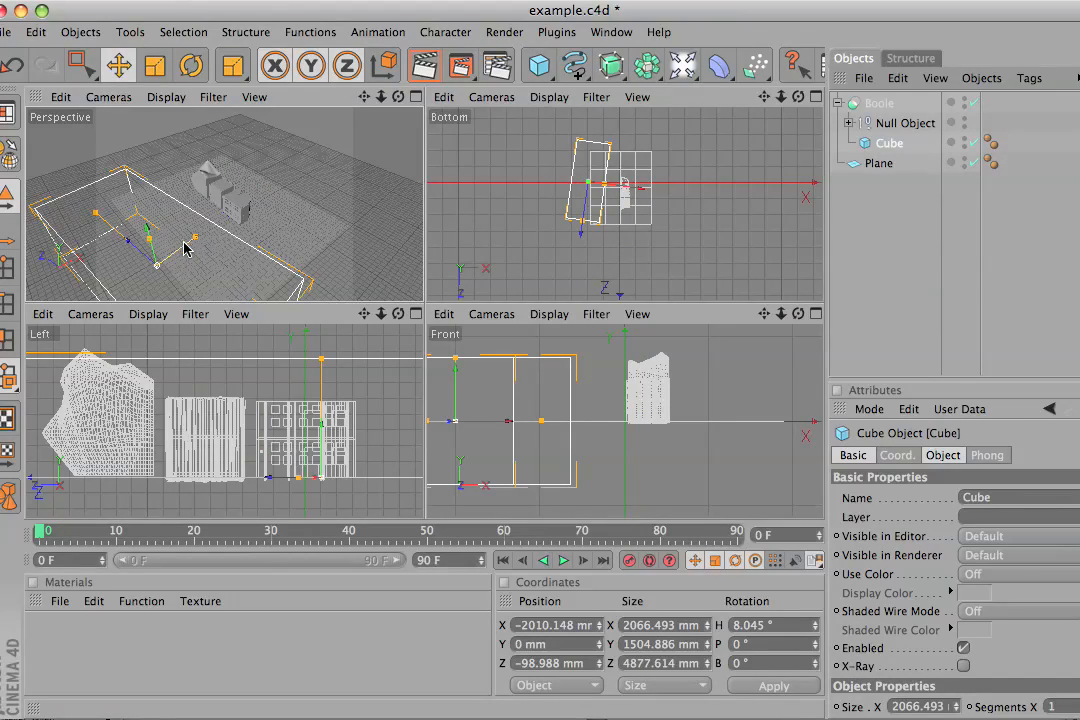
pyautogui.moveTo(186, 252); pyautogui.dragTo(210, 256)
pyautogui.scroll(10, 210, 256)
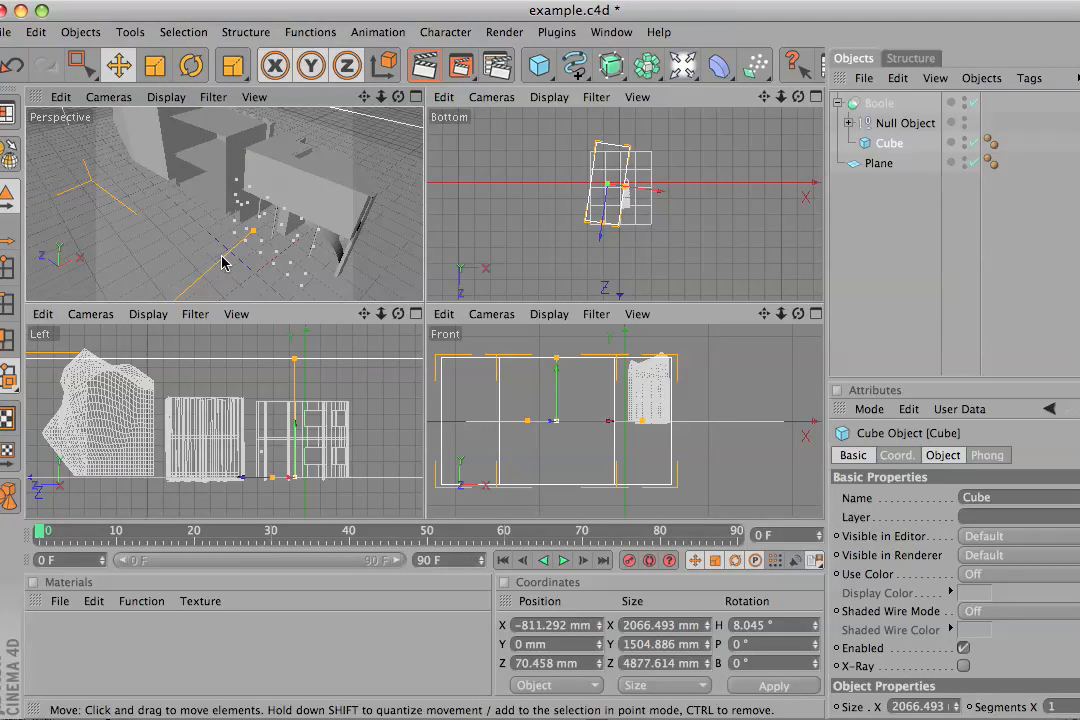
pyautogui.scroll(-2, 222, 263)
pyautogui.moveTo(164, 294); pyautogui.dragTo(424, 306)
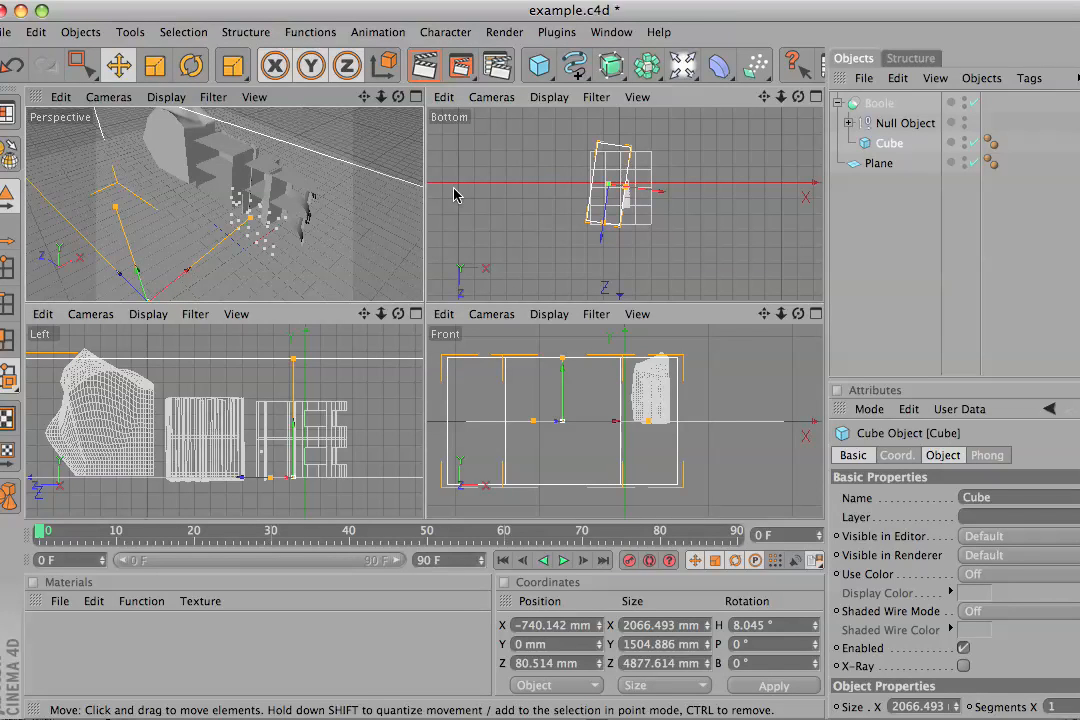
pyautogui.click(870, 166)
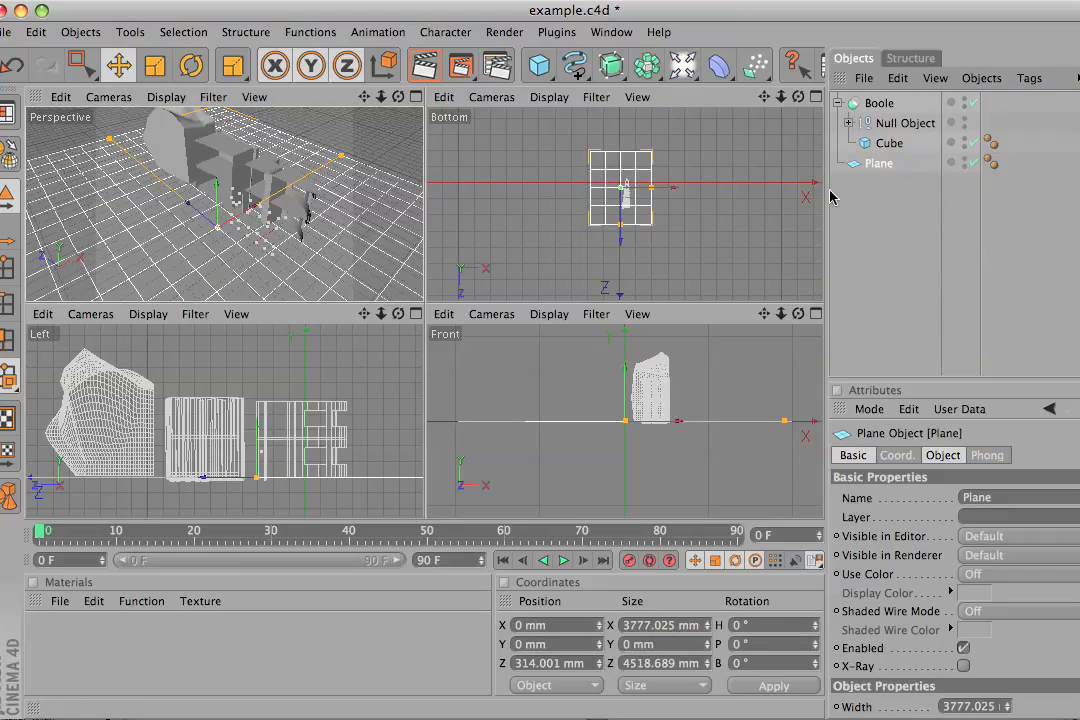
pyautogui.click(883, 203)
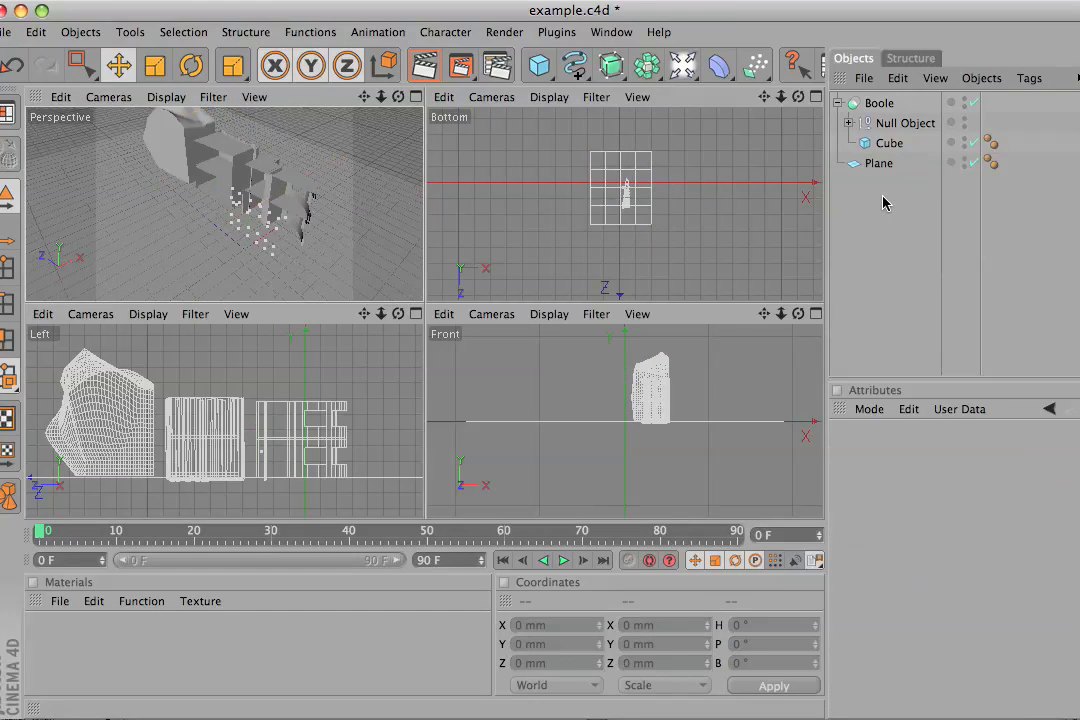
pyautogui.click(838, 103)
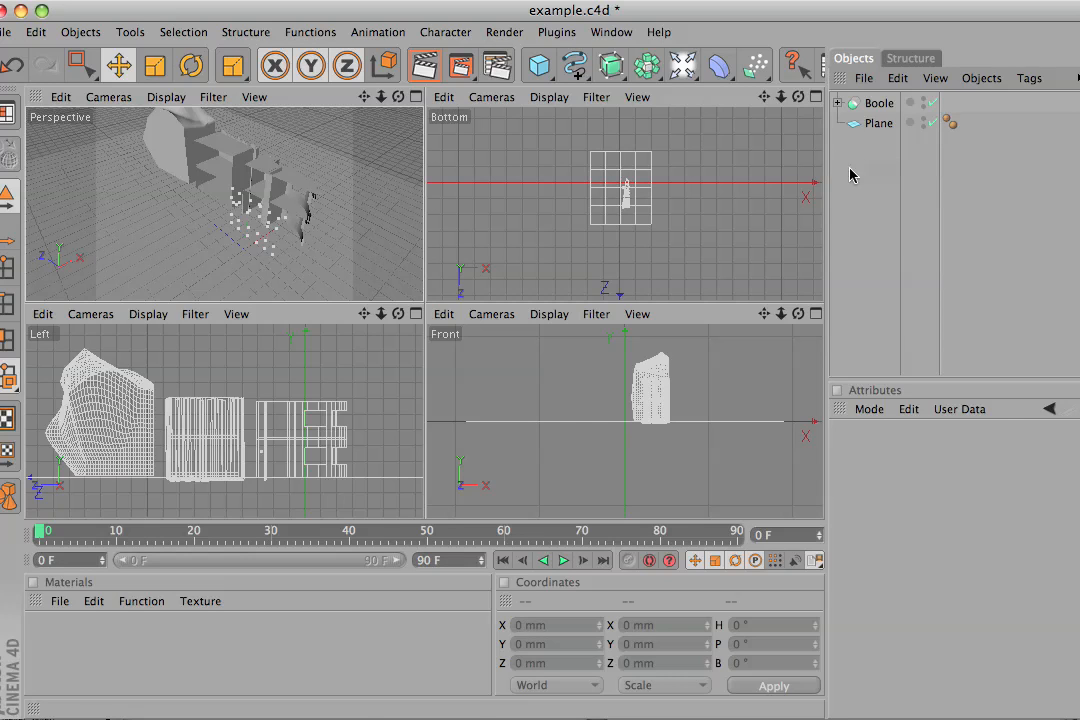
# Delete the Sketch and Toon post effect from the render settings and add it again
pyautogui.click(4, 32)
pyautogui.moveTo(57, 287)
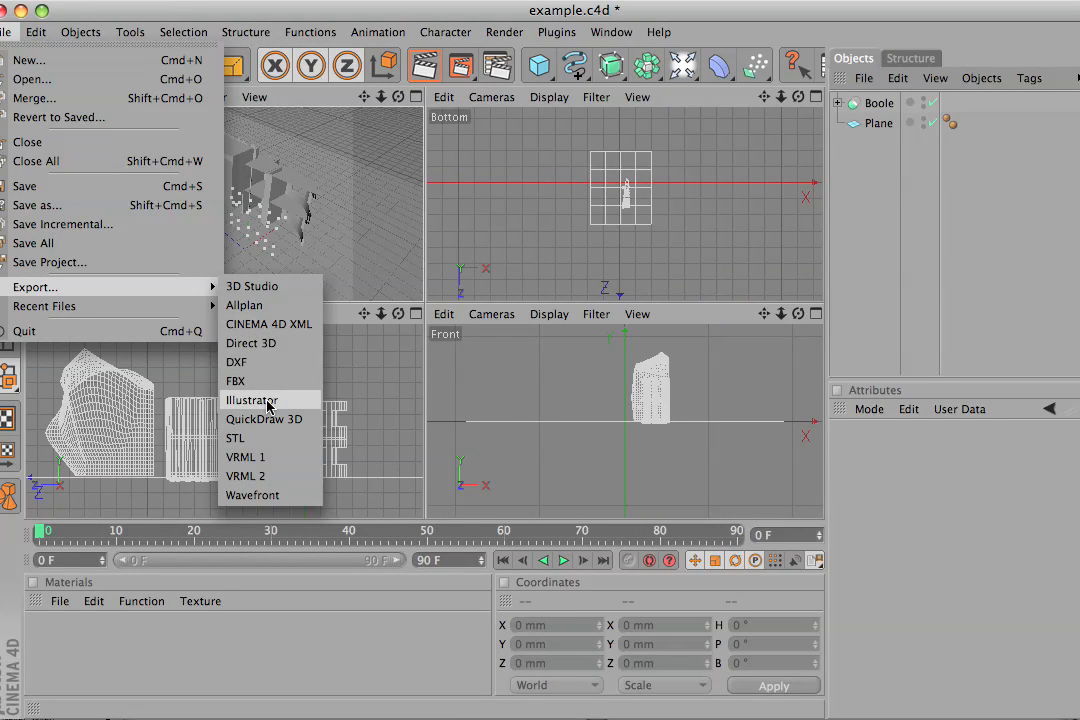
pyautogui.click(499, 67)
pyautogui.click(499, 67)
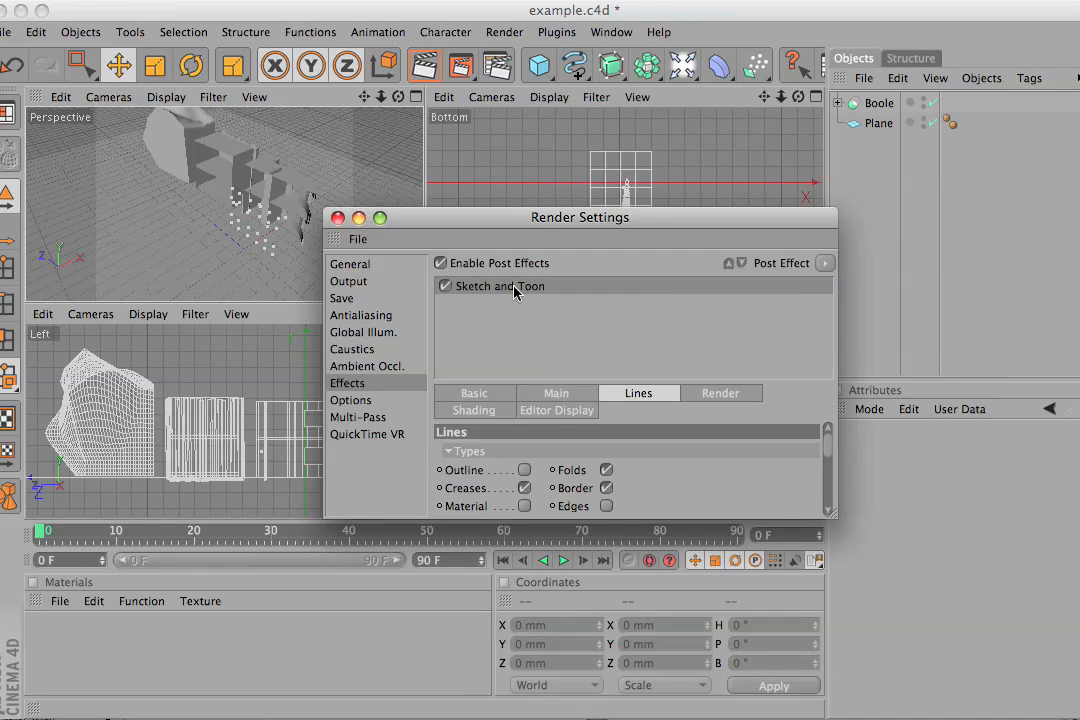
pyautogui.press('Delete')
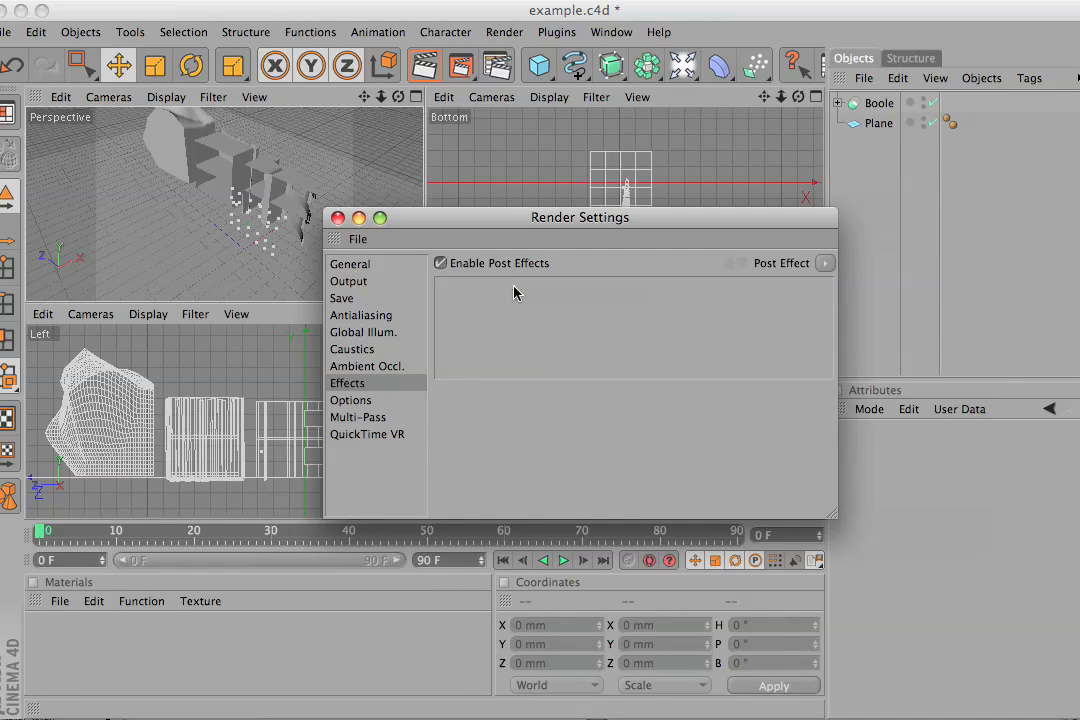
pyautogui.click(825, 263)
pyautogui.click(863, 499)
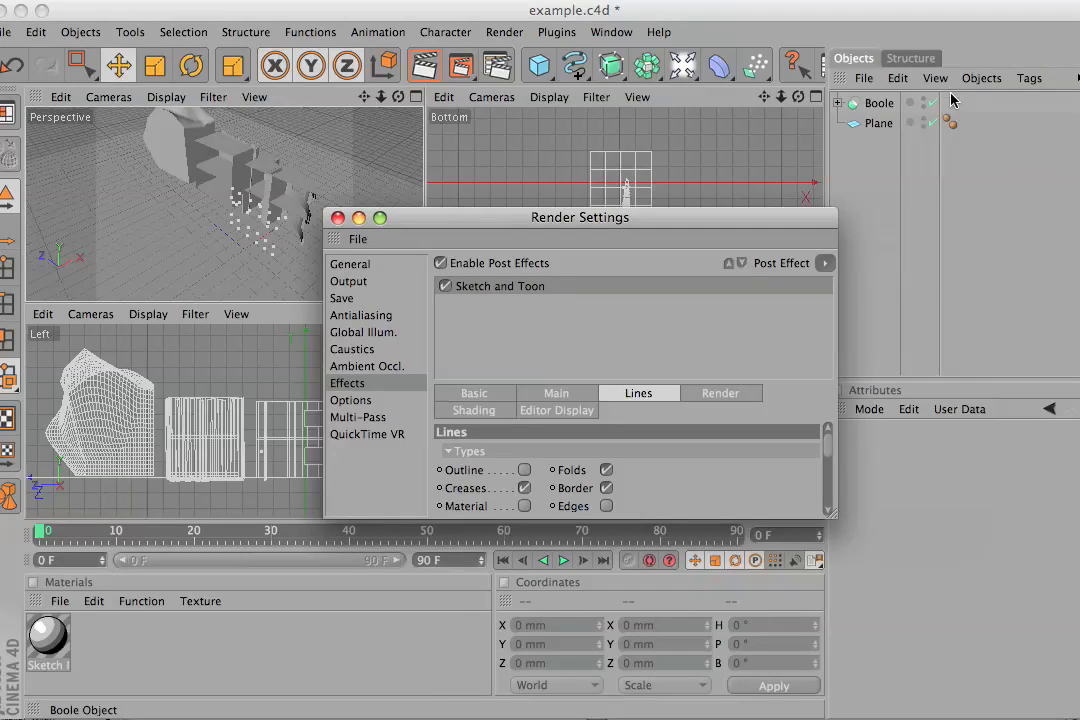
pyautogui.click(838, 103)
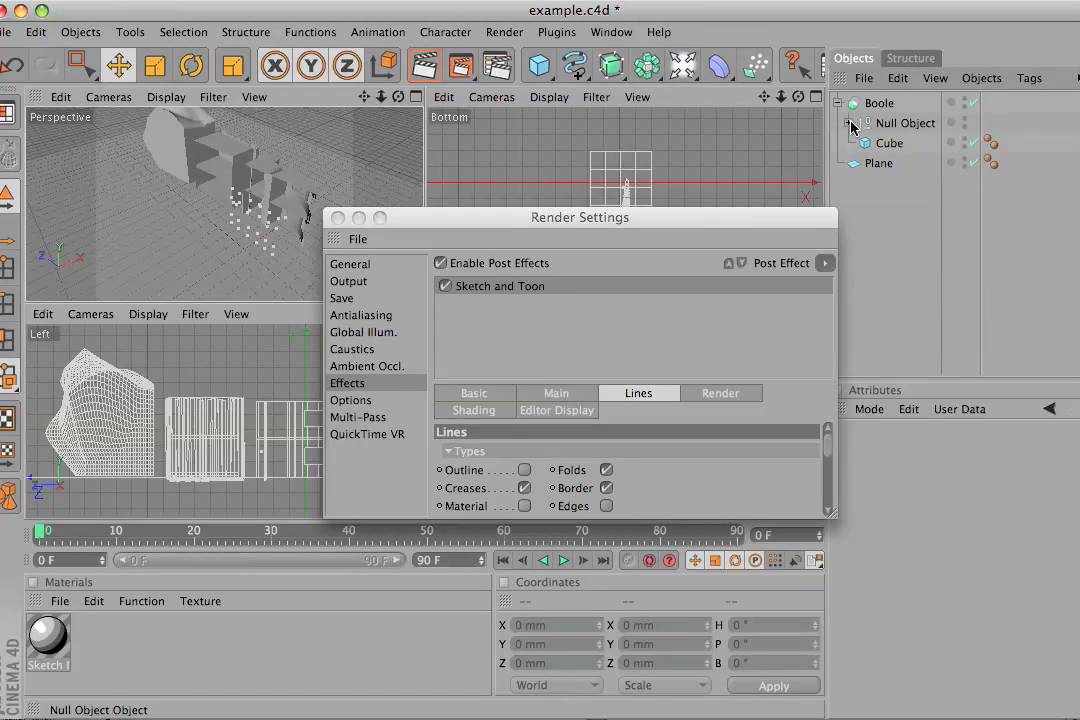
pyautogui.click(849, 123)
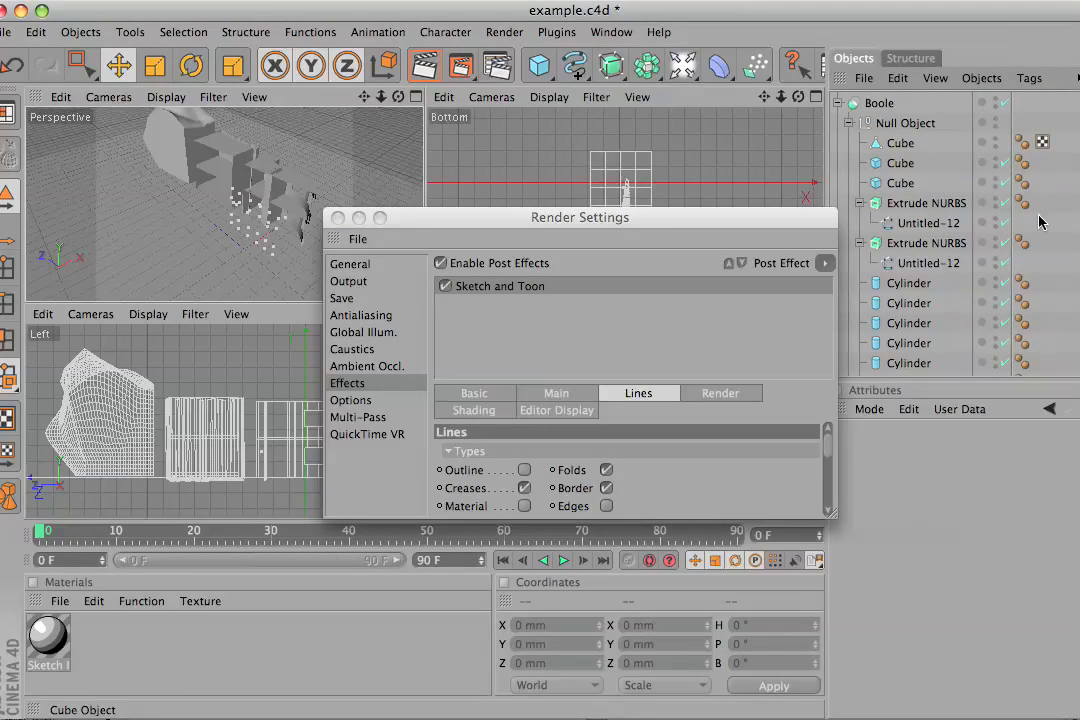
pyautogui.click(849, 123)
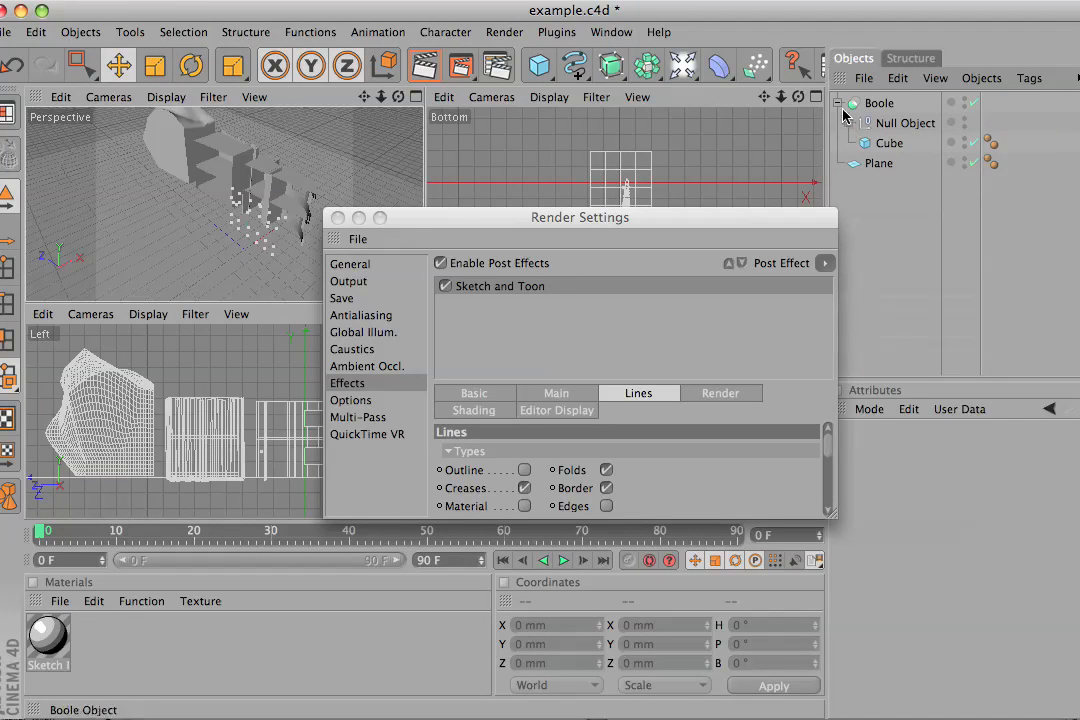
pyautogui.click(838, 103)
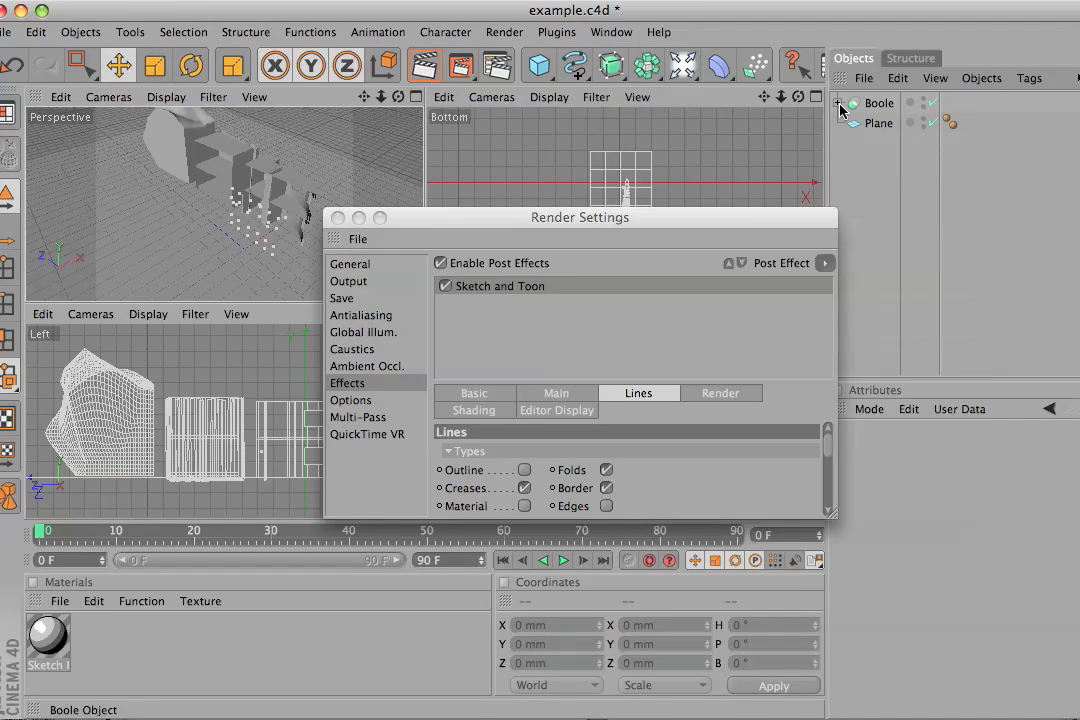
# Close the render settings and export the scene in Illustrator format to the Desktop as example5.ai
pyautogui.click(337, 218)
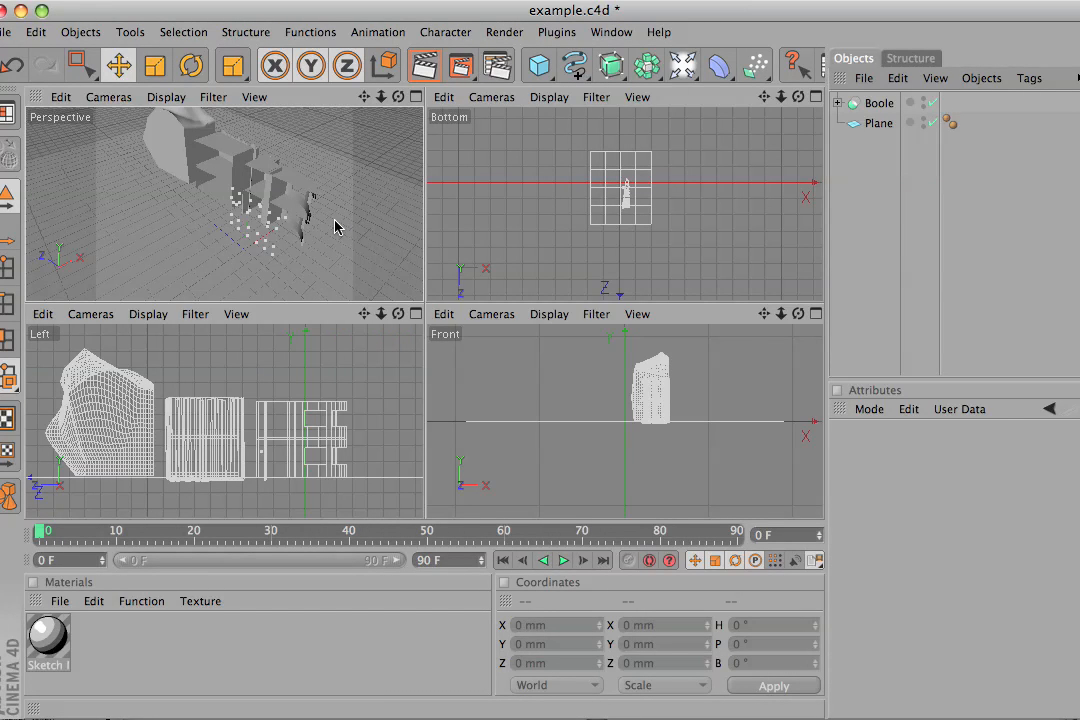
pyautogui.click(8, 32)
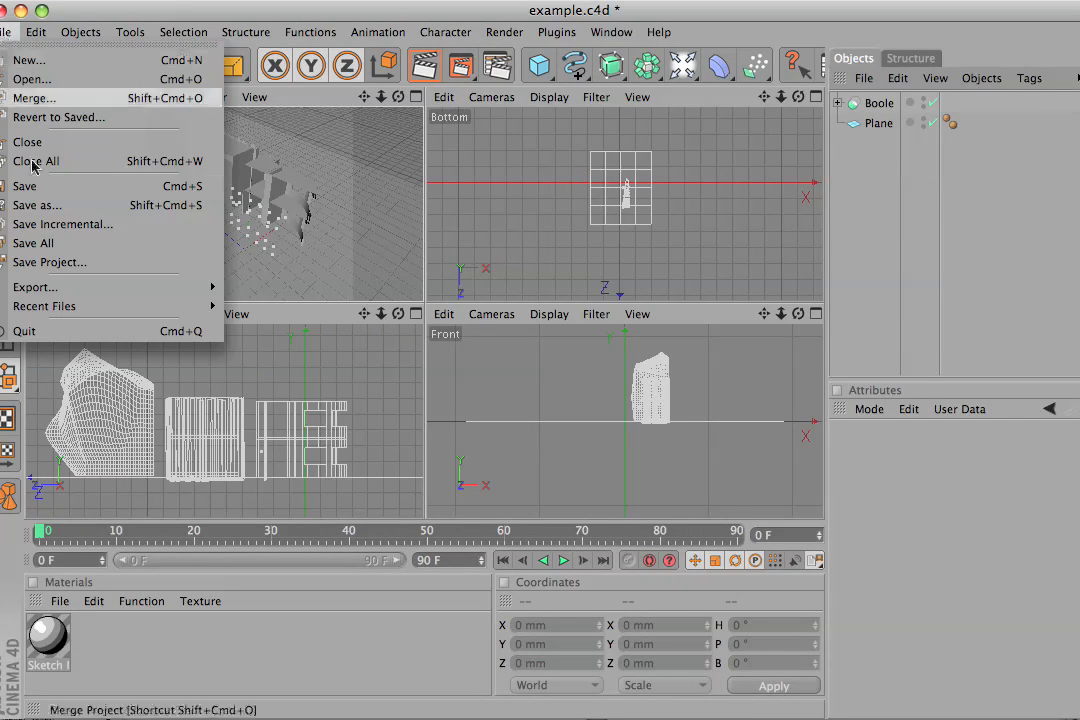
pyautogui.moveTo(93, 294)
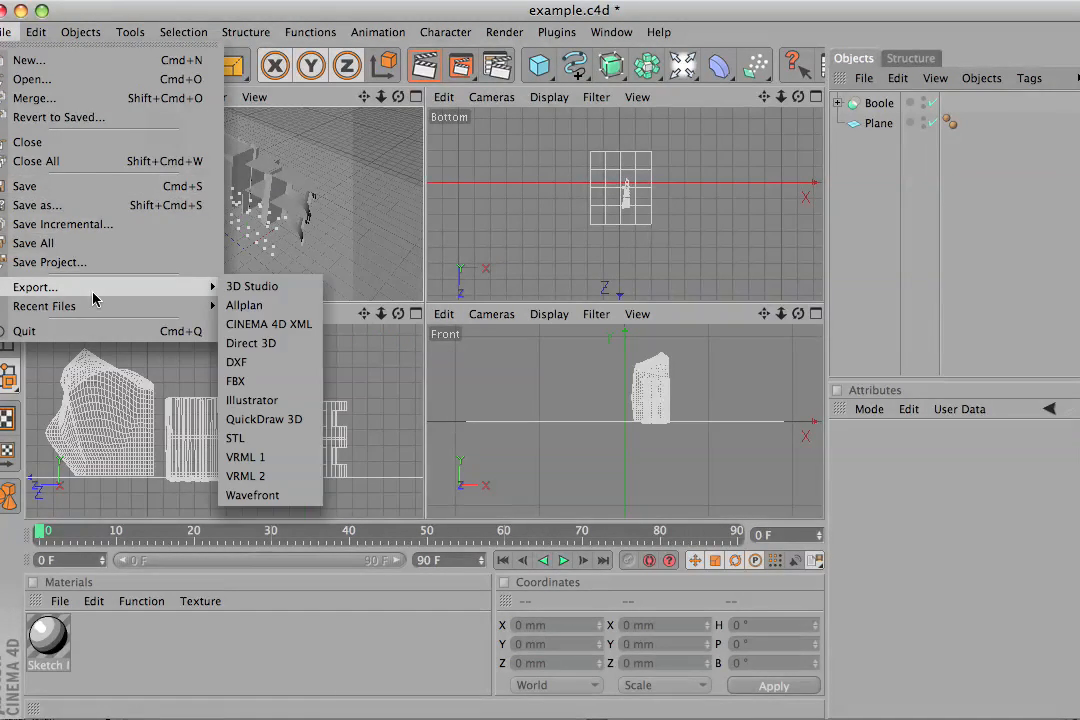
pyautogui.click(309, 401)
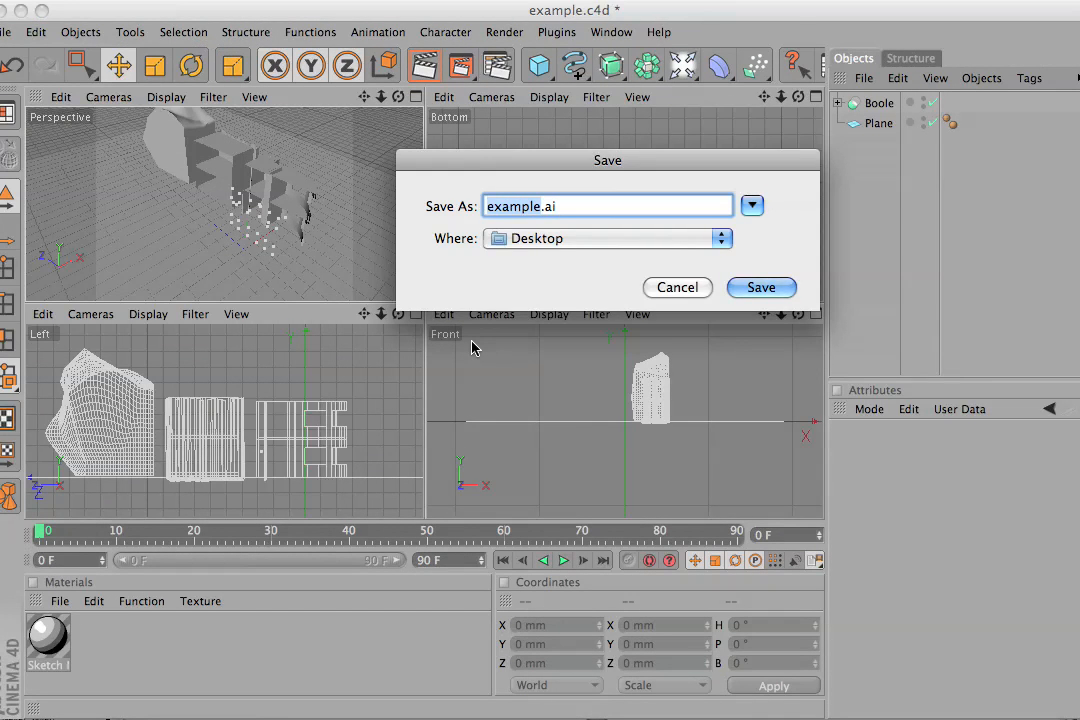
pyautogui.press('Right')
pyautogui.write('5')
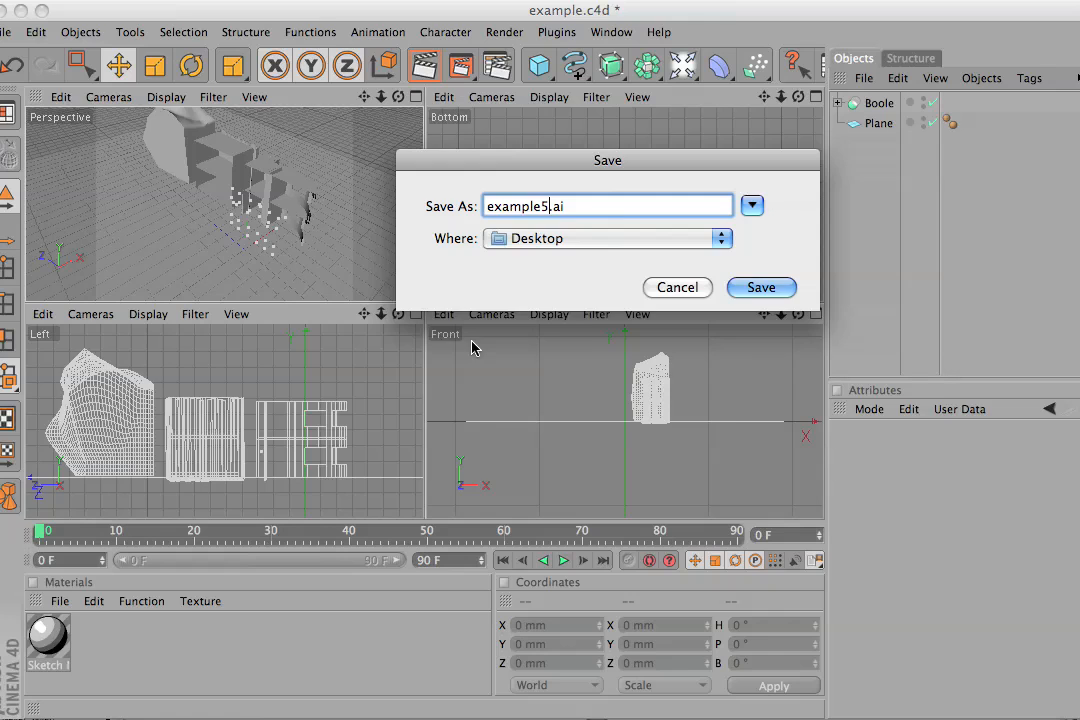
pyautogui.press('Return')
# Switch to Illustrator and open example5.ai from the Desktop
pyautogui.press('super+Tab')
pyautogui.press('super+Tab')
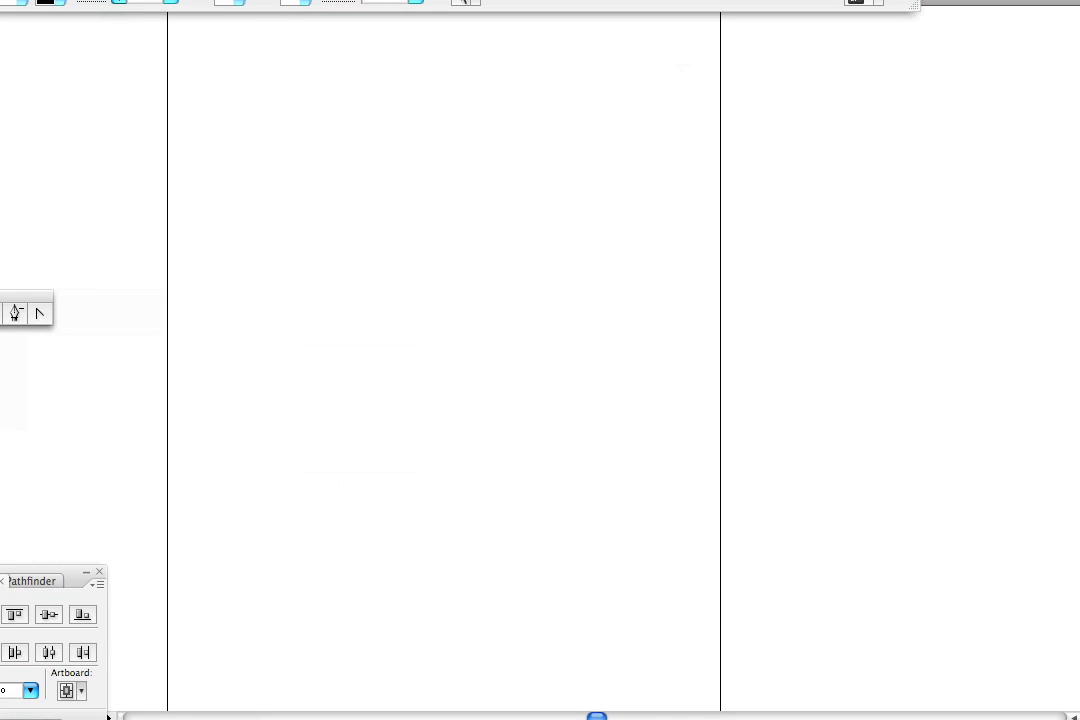
pyautogui.click(42, 0)
pyautogui.press('super+o')
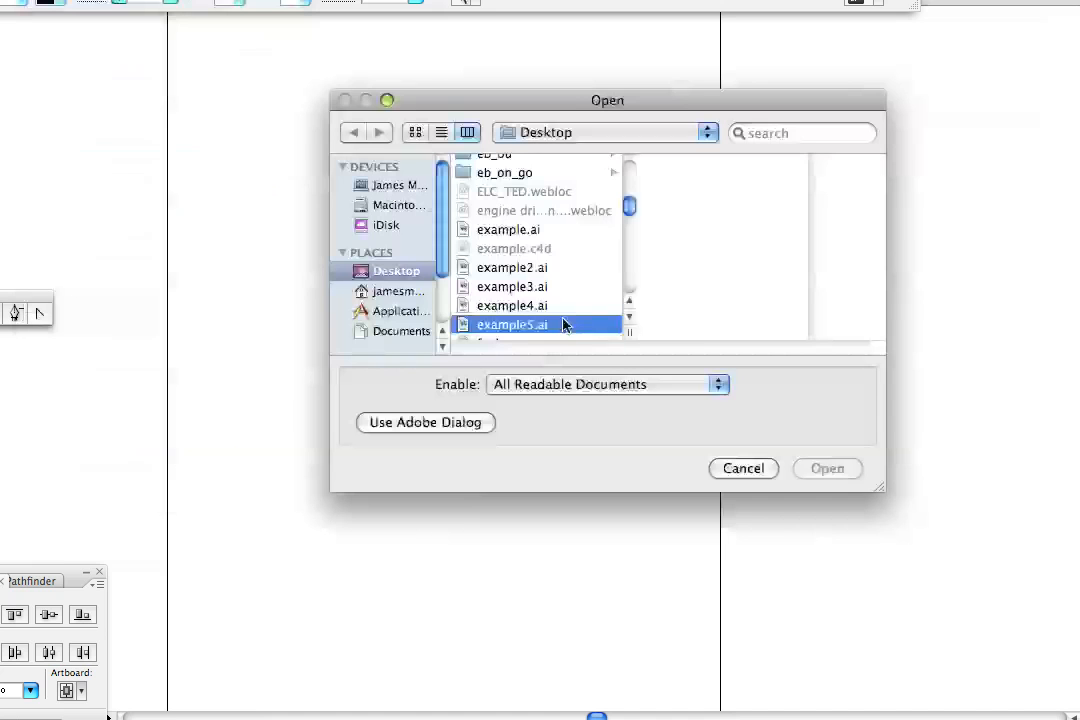
pyautogui.click(810, 470)
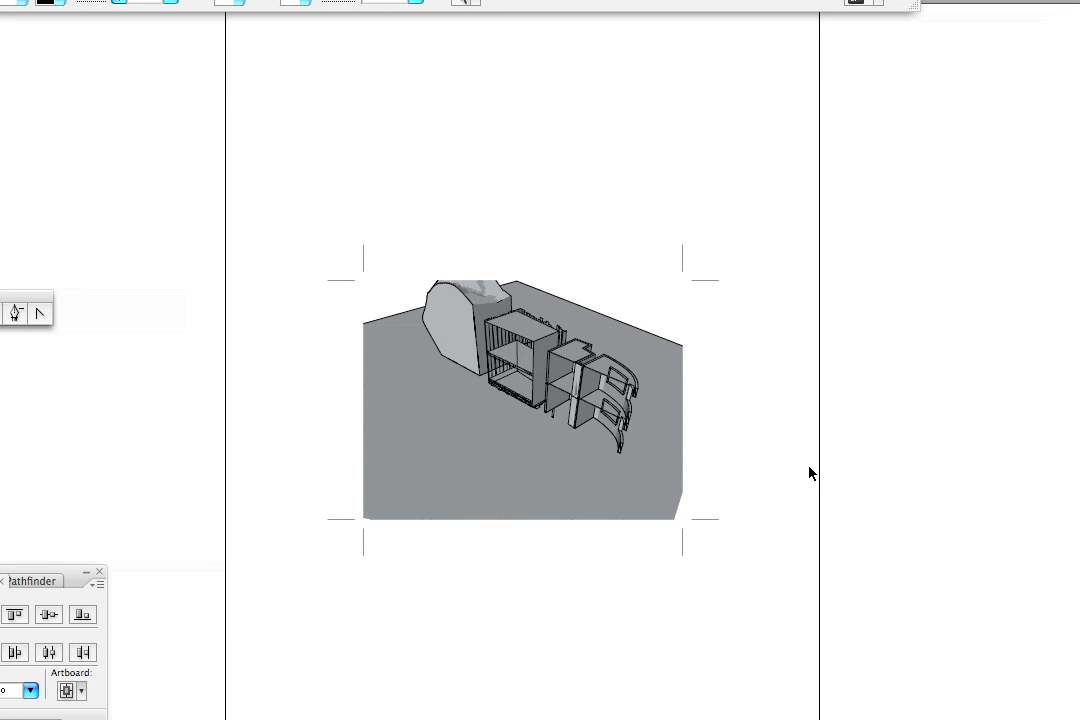
# Examine the exported section drawing up close and select the linework of the middle box-shaped volume
pyautogui.scroll(3, 640, 425)
pyautogui.scroll(-4, 640, 425)
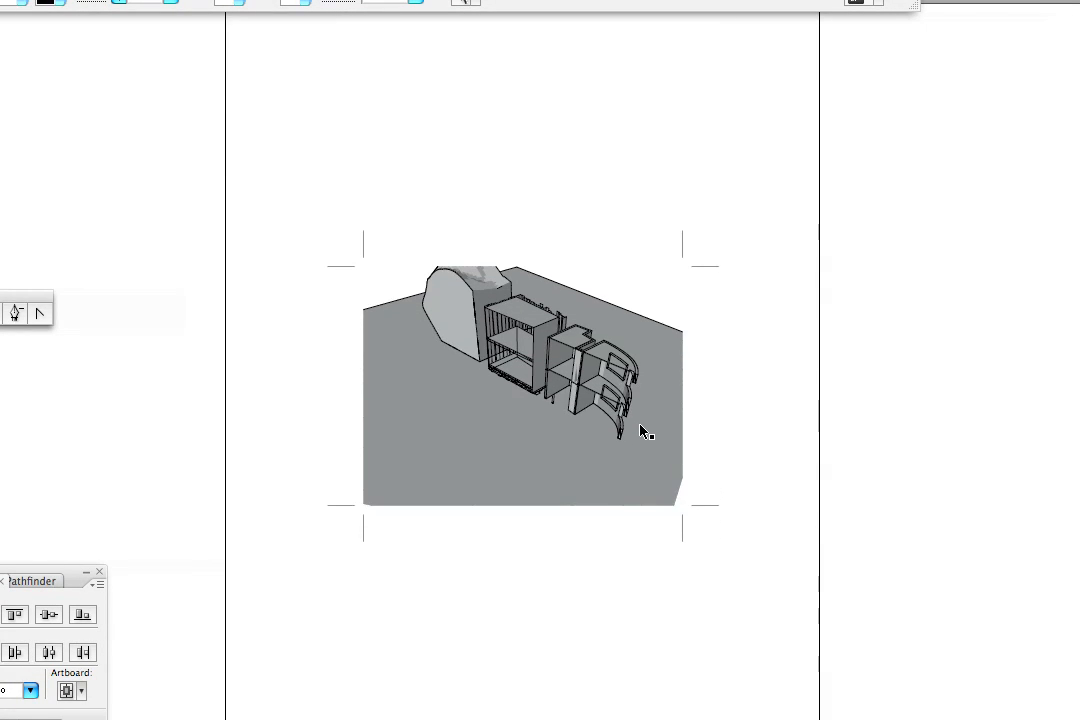
pyautogui.press('super+plus')
pyautogui.press('super+plus')
pyautogui.press('super+plus')
pyautogui.press('super+plus')
pyautogui.moveTo(665, 306); pyautogui.dragTo(628, 498)
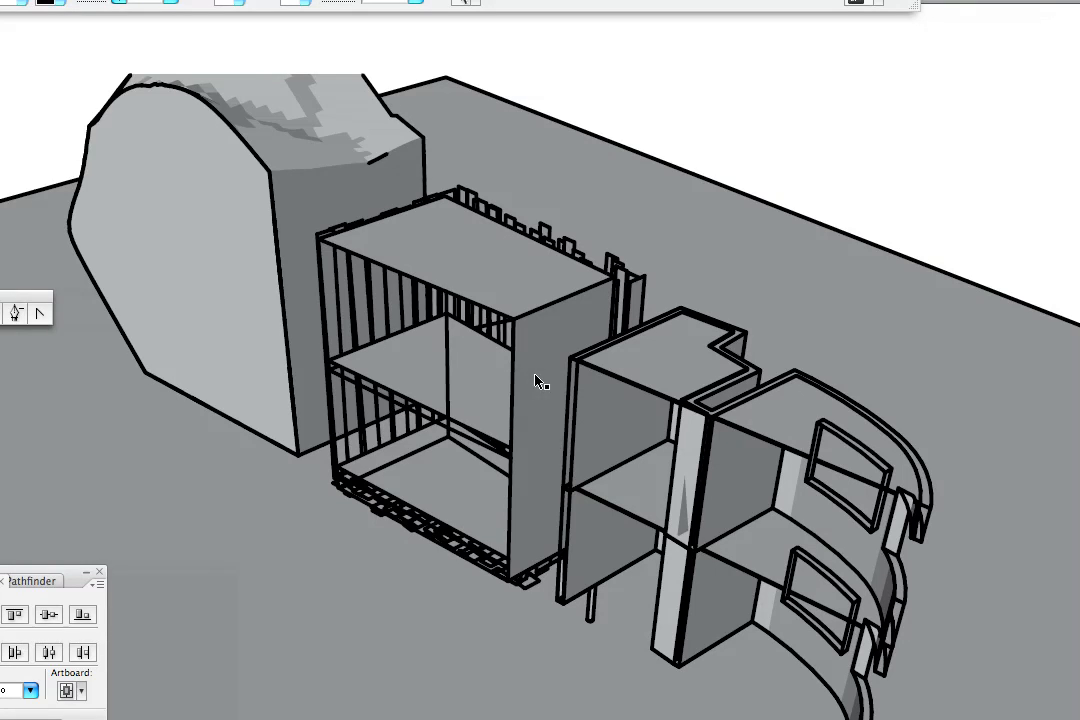
pyautogui.click(492, 317)
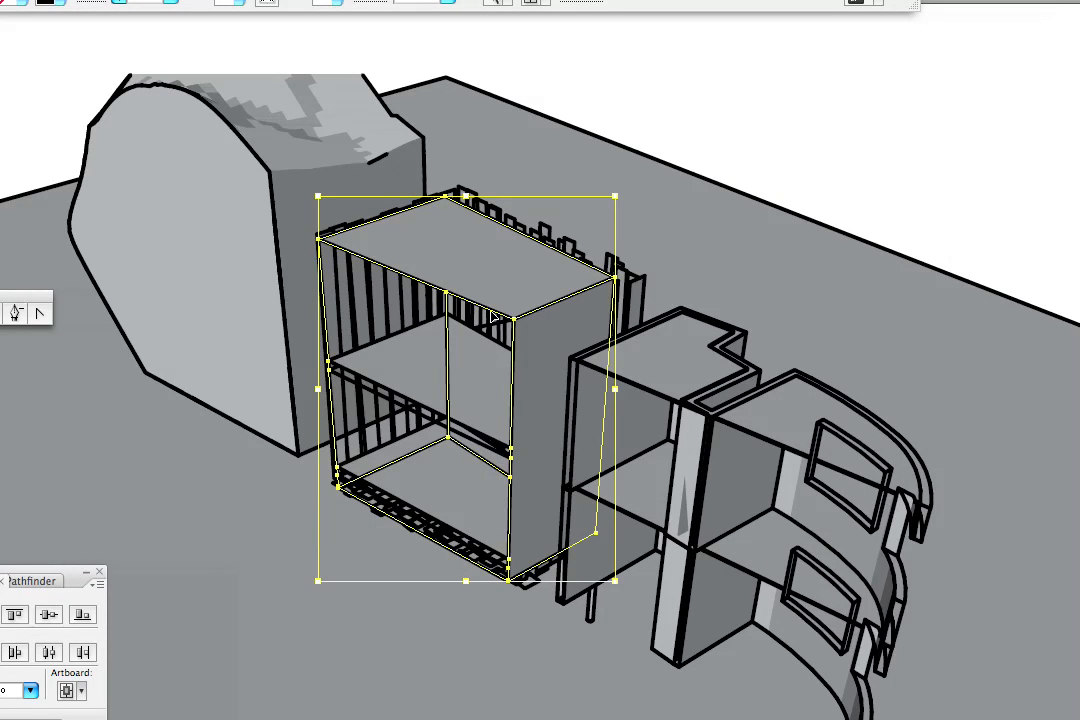
# Switch back to the example.c4d scene in Cinema 4D
pyautogui.press('super+Tab')
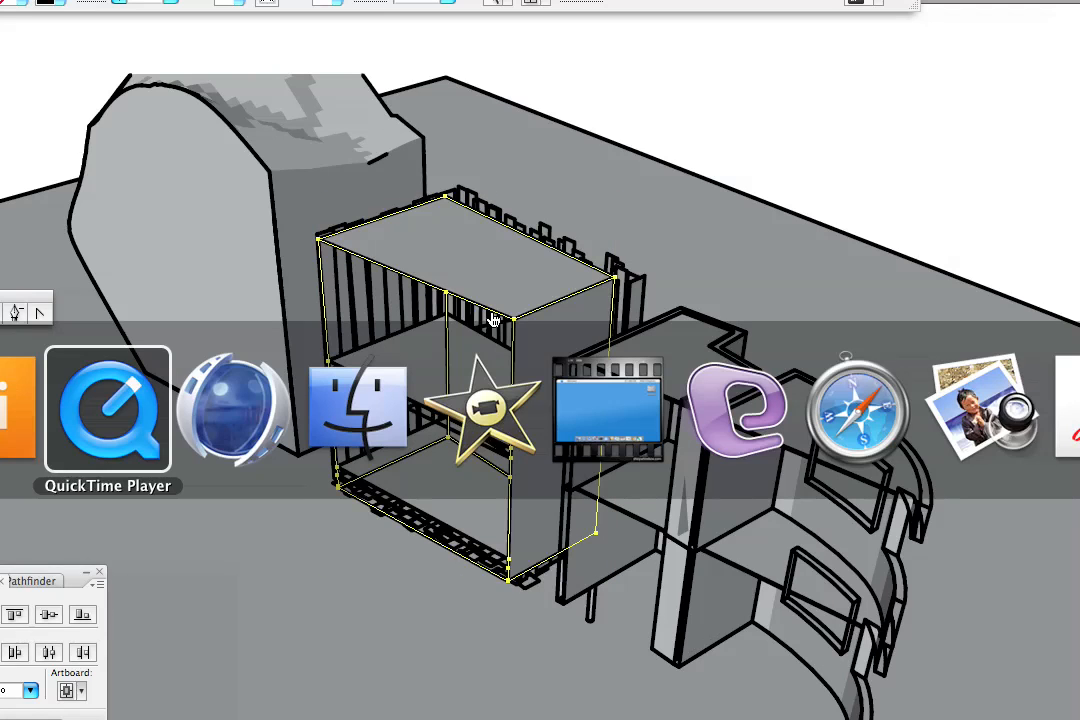
pyautogui.press('super+Tab')
pyautogui.press('super+Tab')
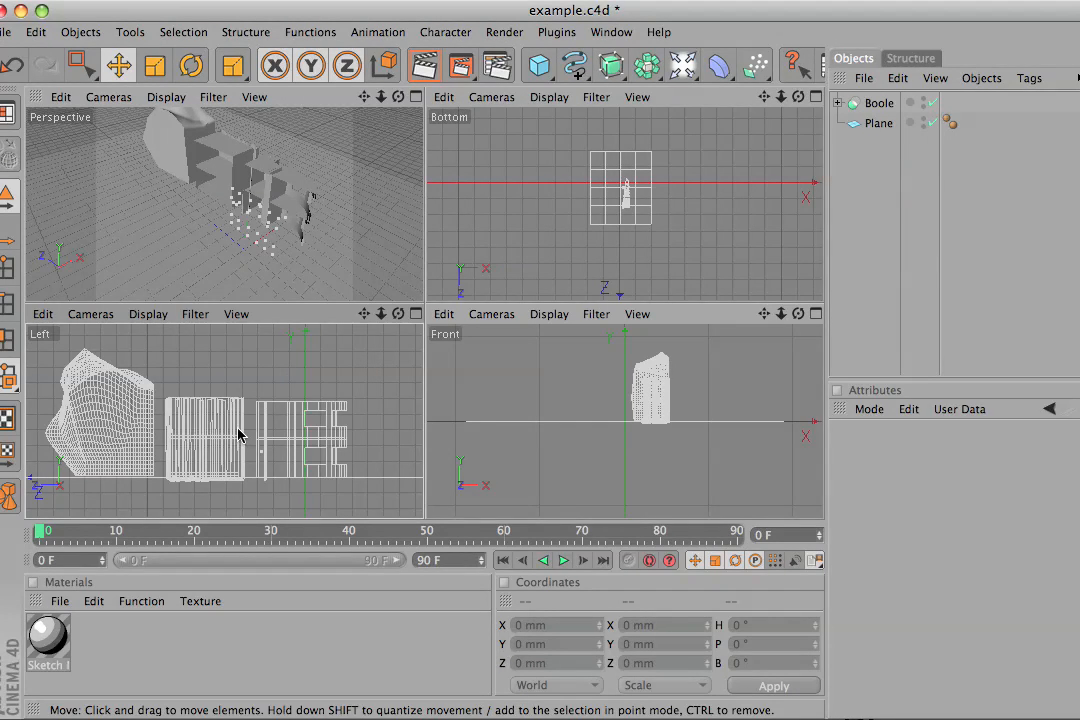
# Export the scene in Illustrator format to the Desktop as example6.ai
pyautogui.click(6, 32)
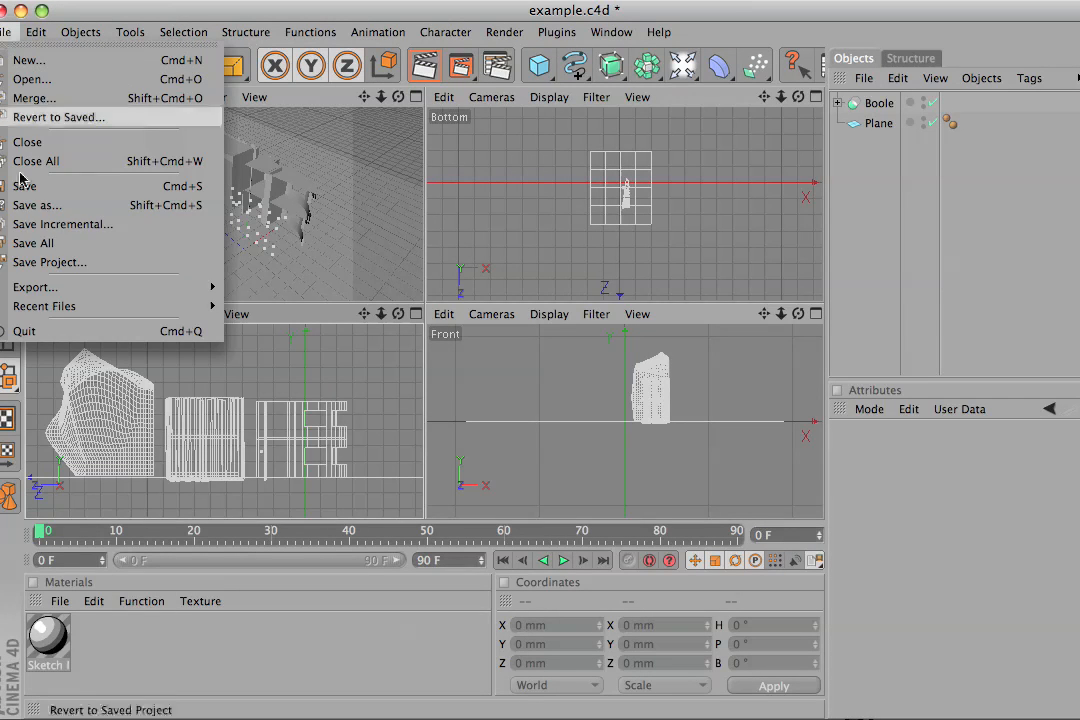
pyautogui.moveTo(150, 289)
pyautogui.click(300, 399)
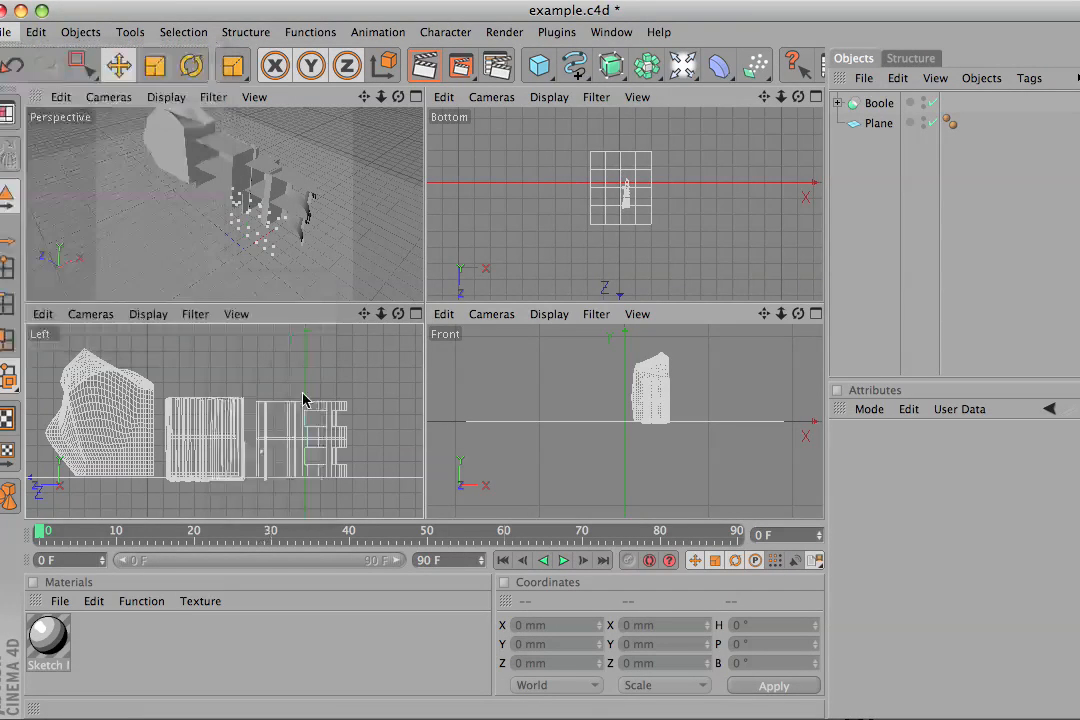
pyautogui.press('Right')
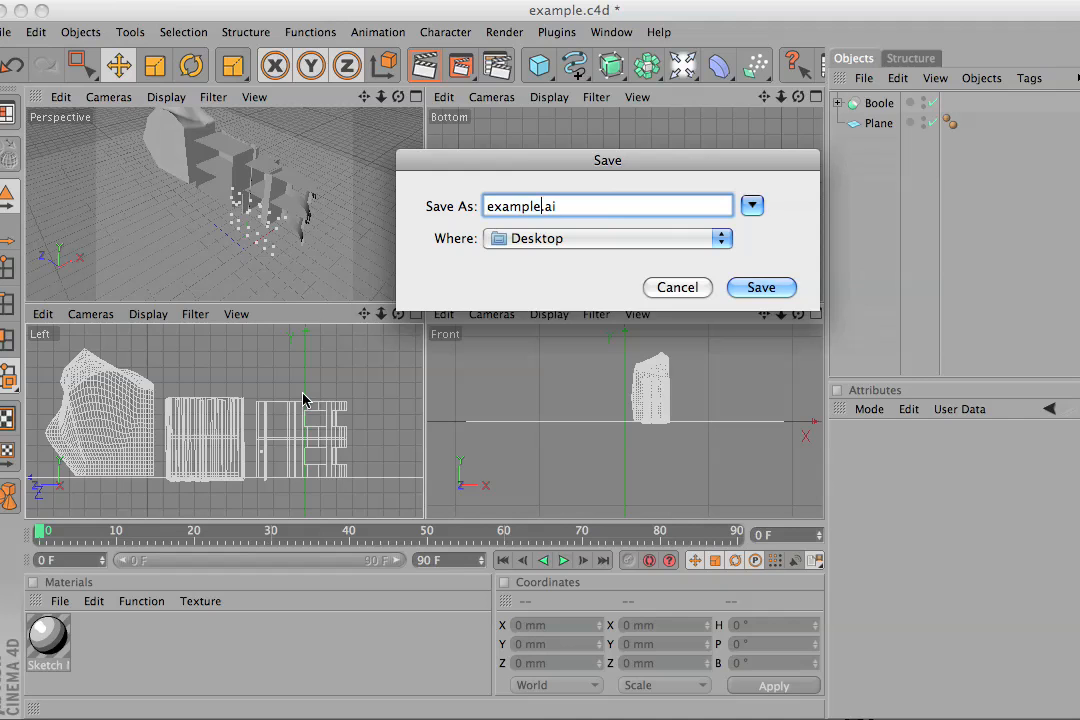
pyautogui.write('6')
pyautogui.click(745, 290)
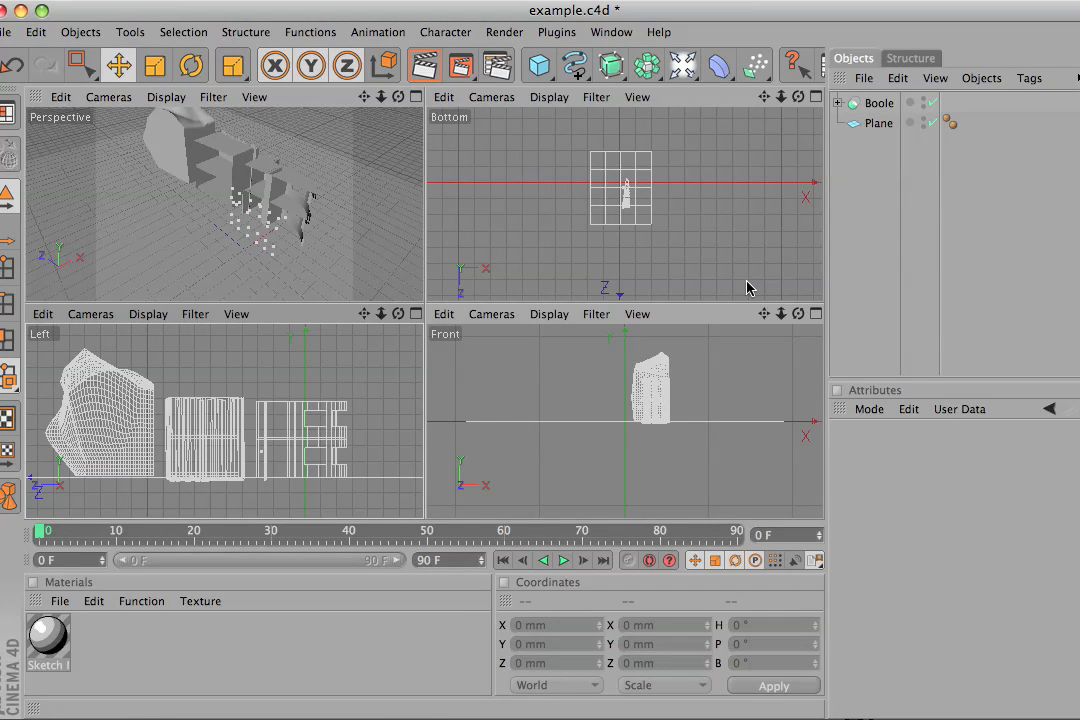
# Switch to Illustrator and open example6.ai from the Desktop
pyautogui.press('super+Tab')
pyautogui.press('super+Tab')
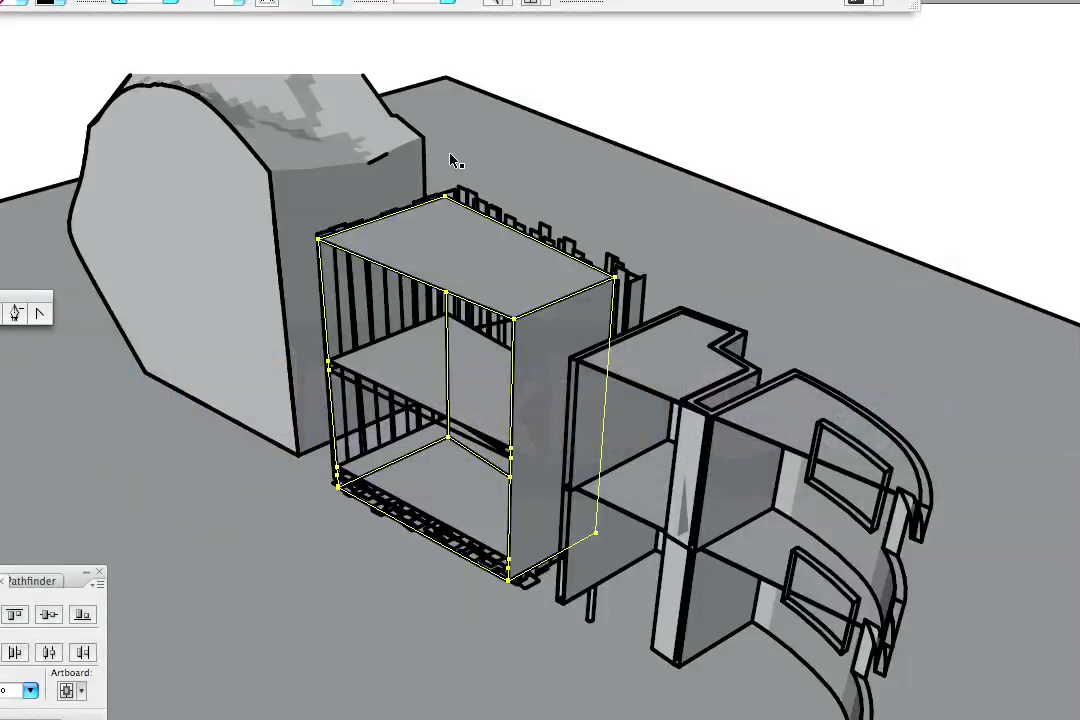
pyautogui.click(48, 0)
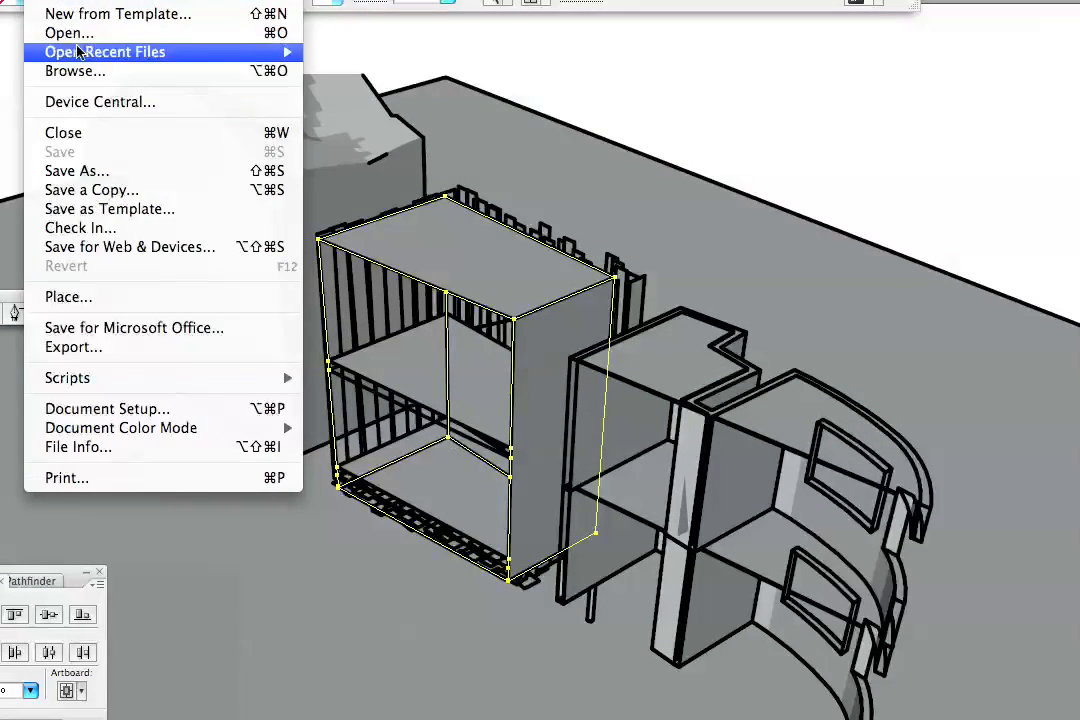
pyautogui.click(74, 34)
pyautogui.click(509, 332)
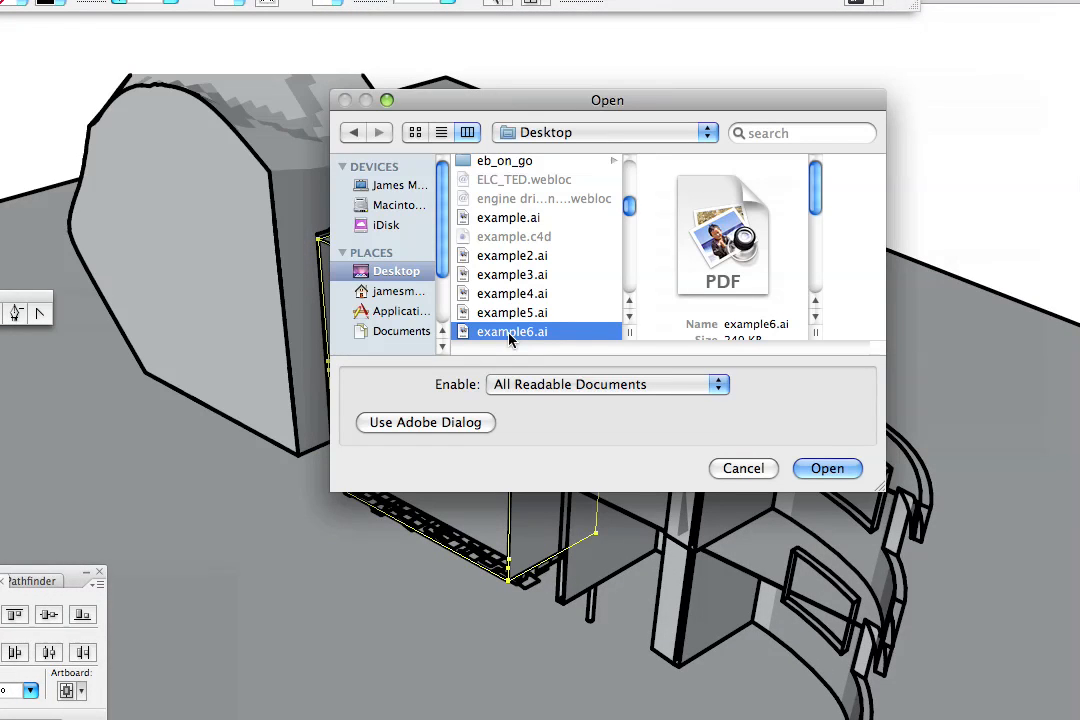
pyautogui.click(840, 474)
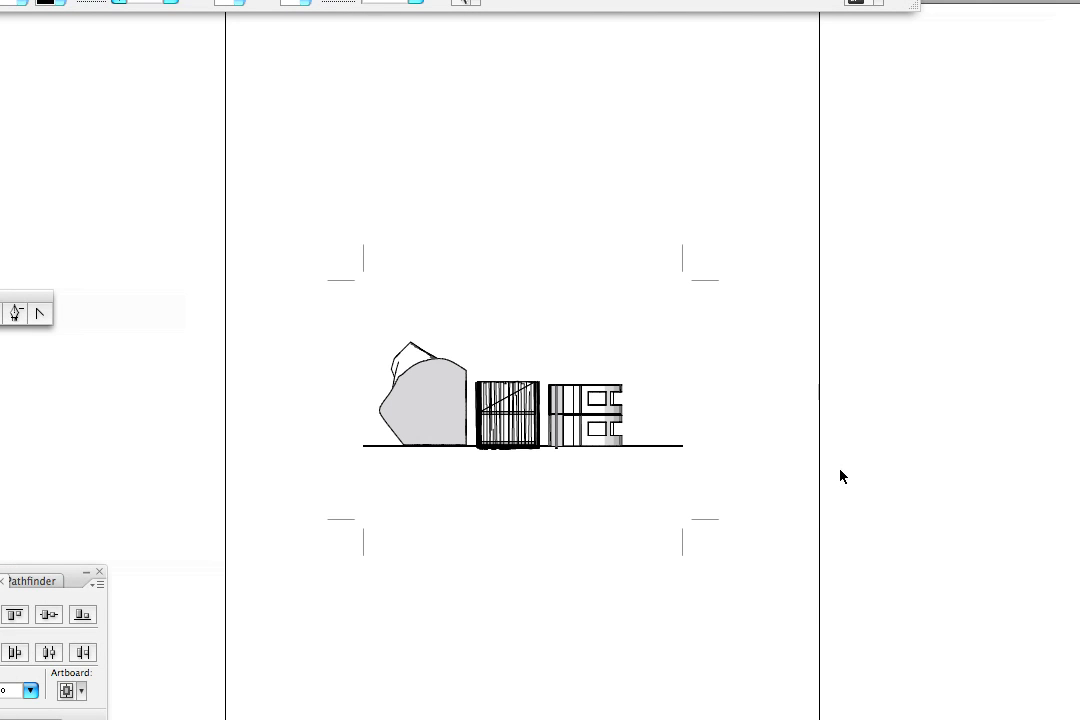
# Select all artwork in the side-view drawing, reduce its stroke weight to thin lines and deselect it
pyautogui.scroll(1, 703, 475)
pyautogui.scroll(-3, 703, 475)
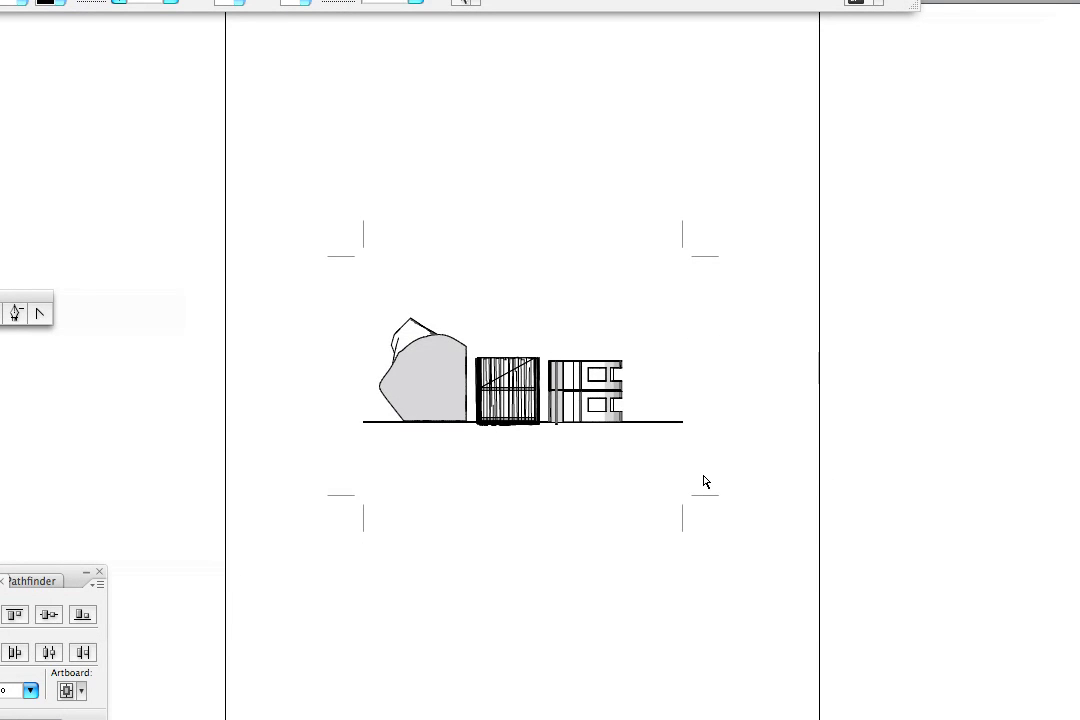
pyautogui.press('super+equal')
pyautogui.press('super+equal')
pyautogui.press('super+equal')
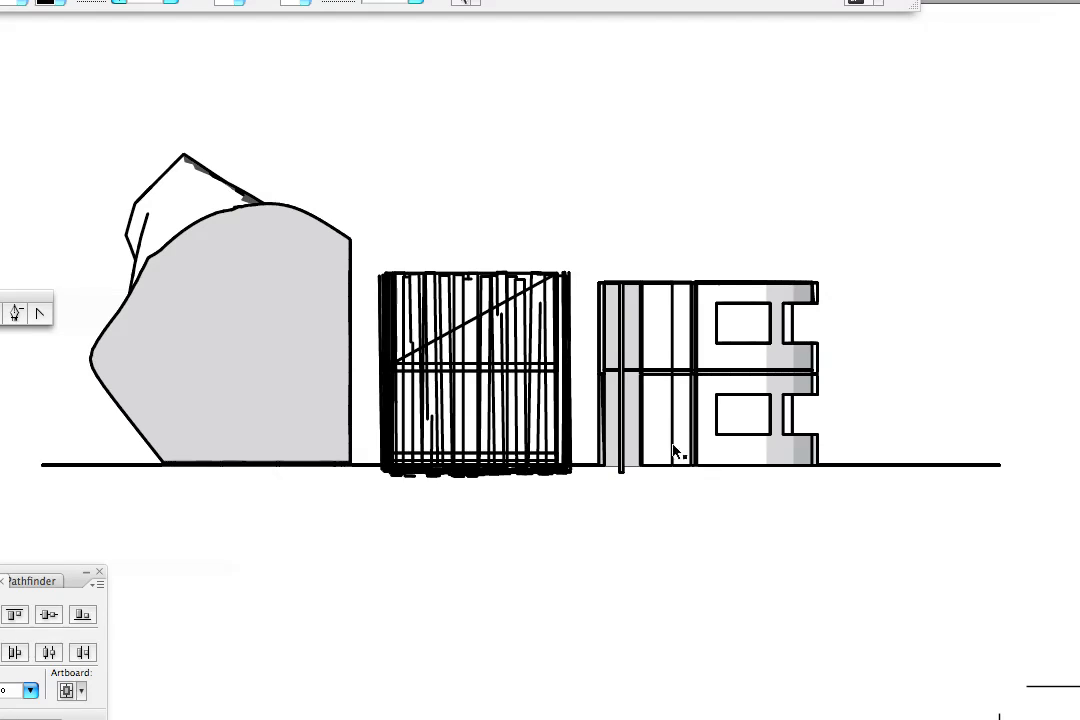
pyautogui.press('super+a')
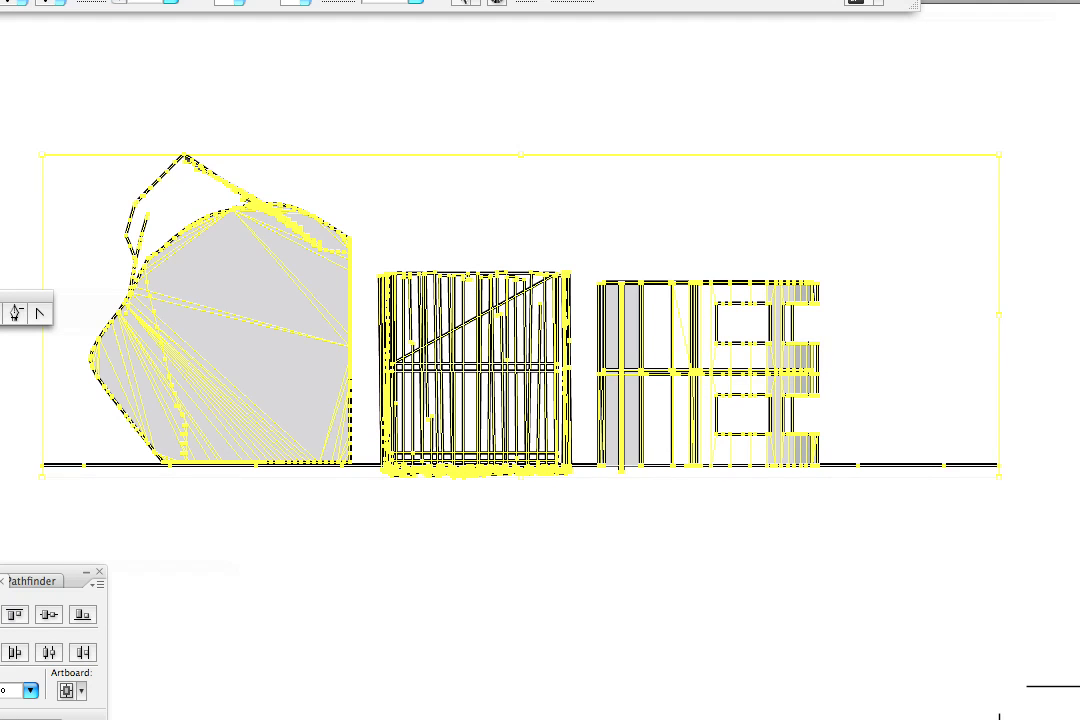
pyautogui.click(119, 1)
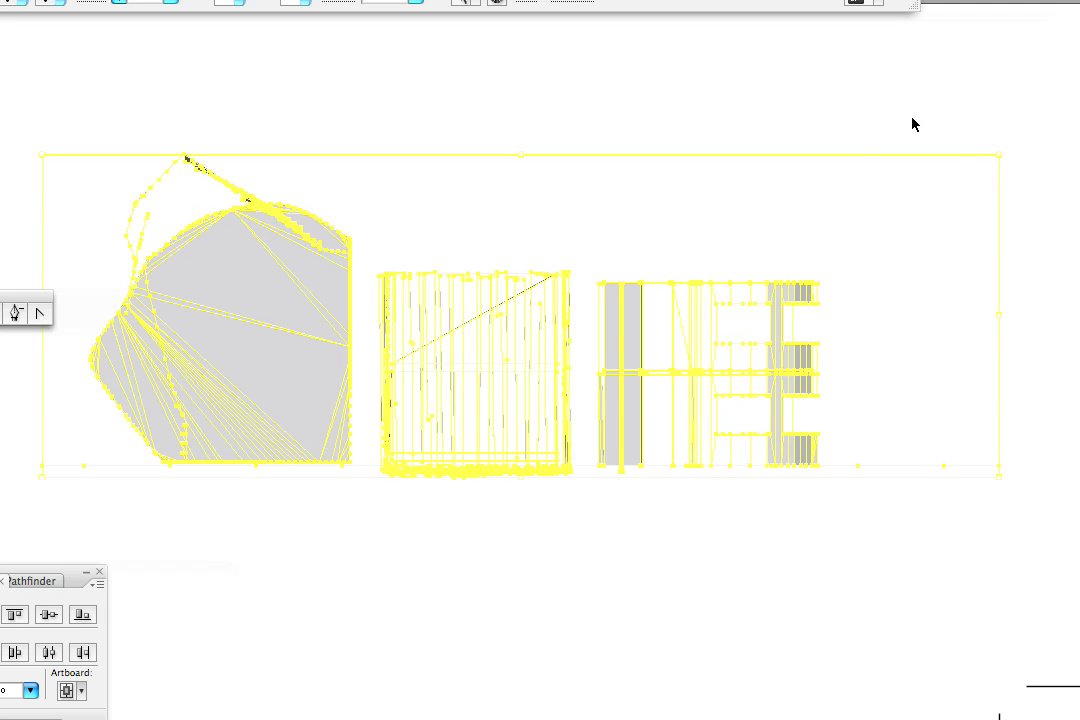
pyautogui.click(866, 161)
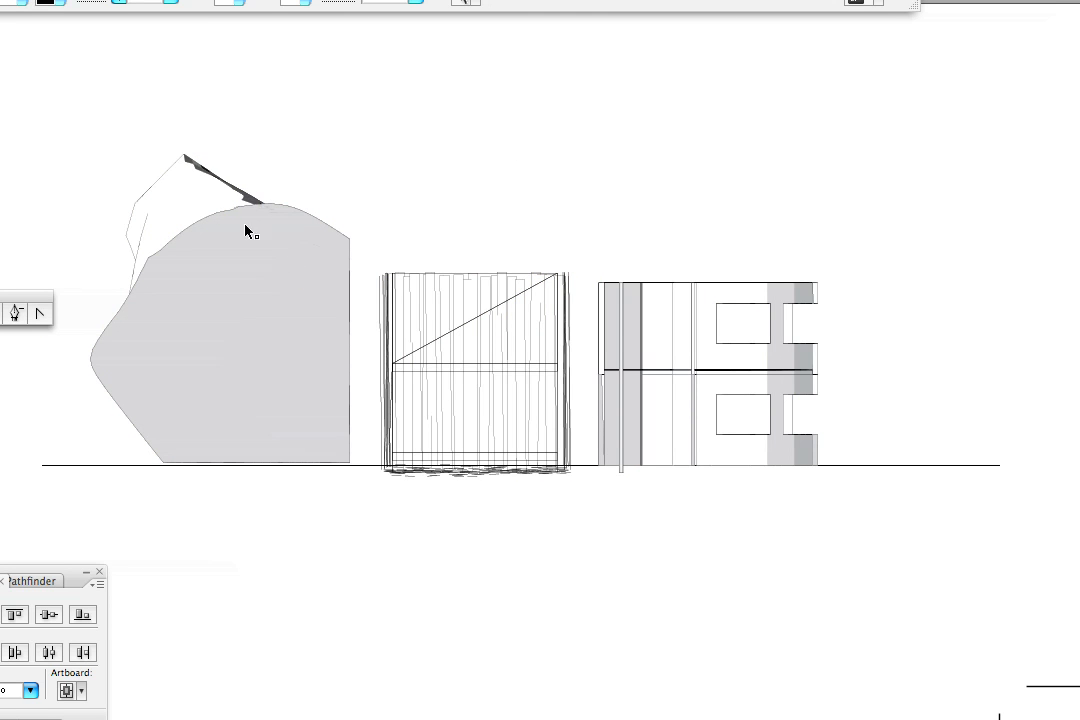
# Delete the dark shading along the rock-shaped volume's upper slope and the grey shading on the windowed building's upper storey
pyautogui.click(210, 180)
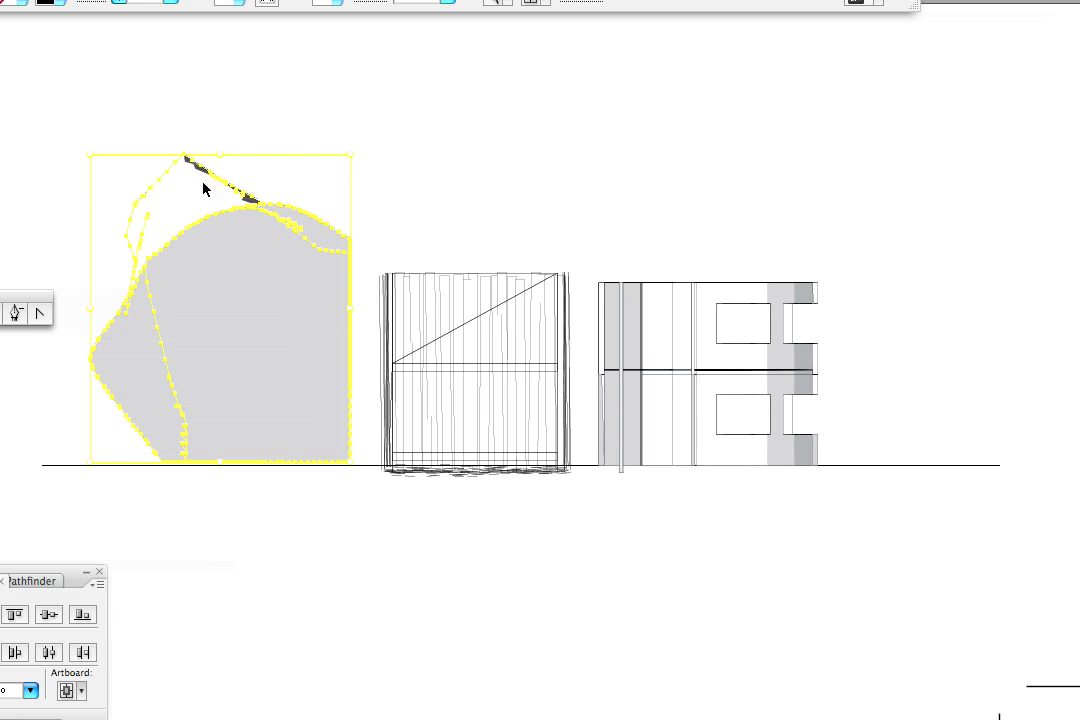
pyautogui.click(195, 166)
pyautogui.press('Delete')
pyautogui.click(636, 312)
pyautogui.press('Delete')
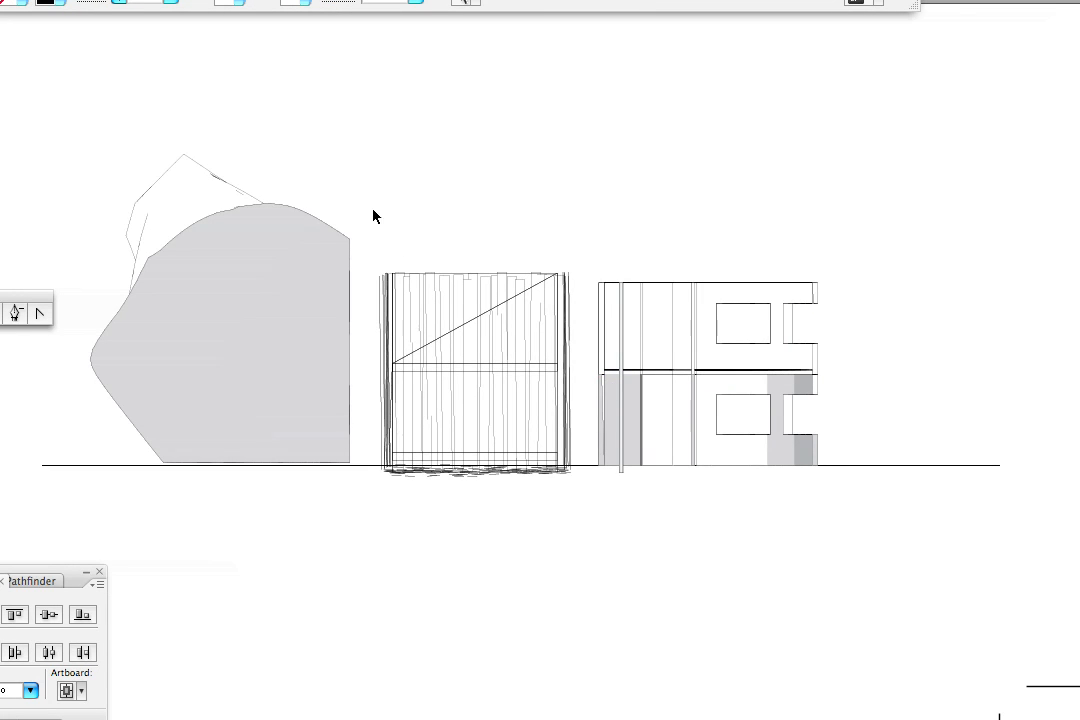
pyautogui.click(322, 232)
pyautogui.moveTo(330, 231); pyautogui.dragTo(338, 155)
pyautogui.press('super+z')
pyautogui.press('super+shift+a')
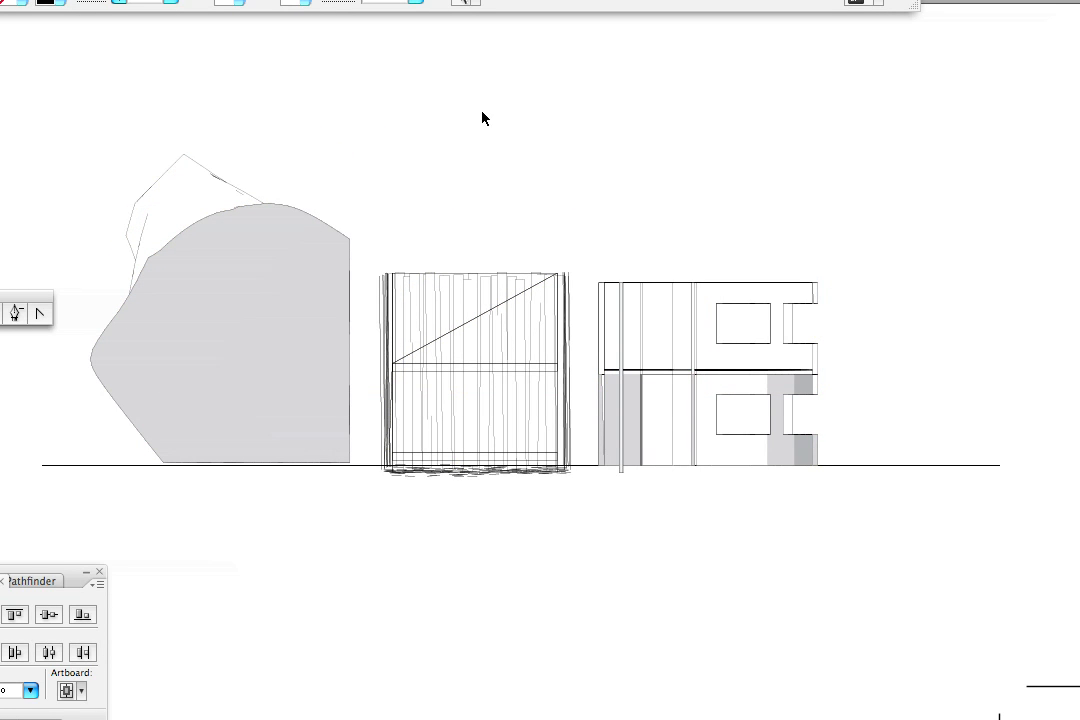